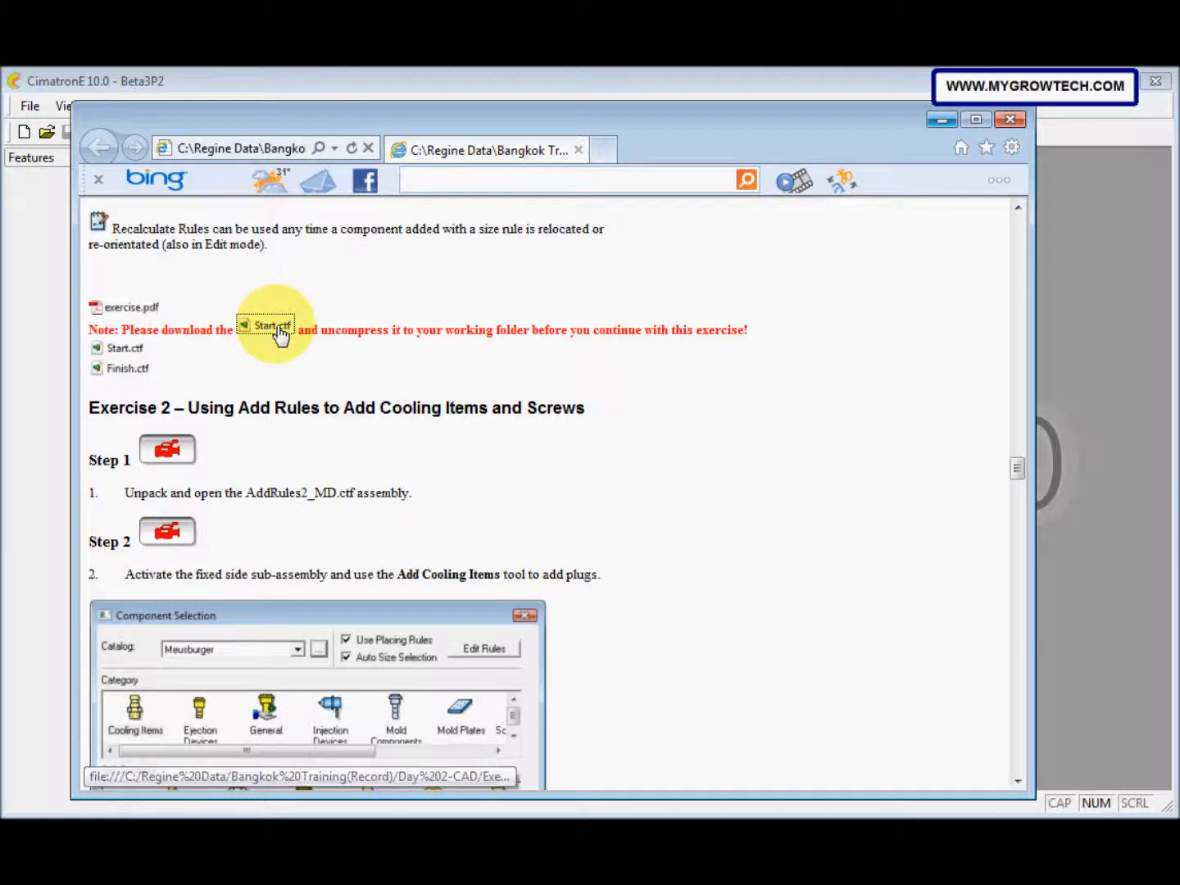
Cancel saving the AddRules2_MD.ctf download and switch to CimatronE.
{"action": "left_click", "coordinate": [343, 410]}
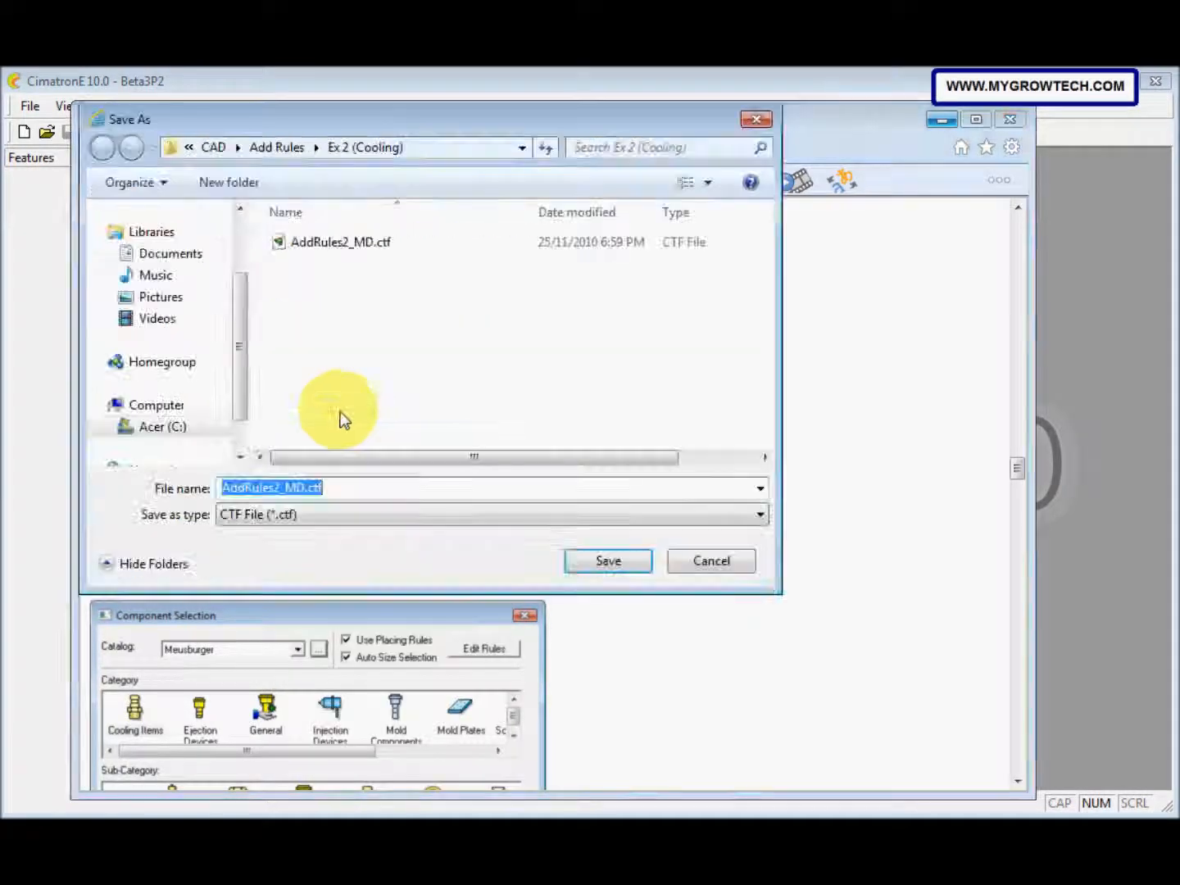
{"action": "left_click", "coordinate": [708, 561]}
{"action": "left_click", "coordinate": [942, 120]}
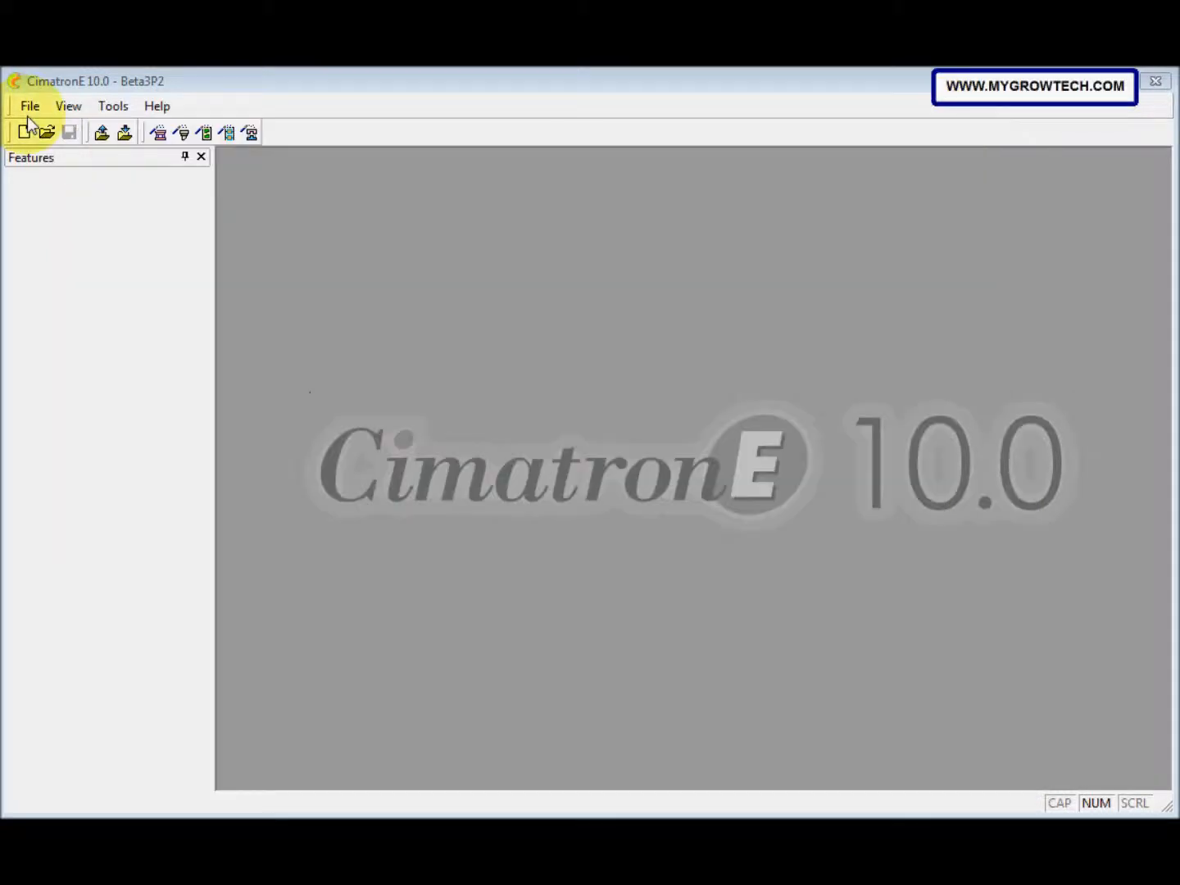
Open the AddRules2_MD.ctf package from the Ex 2 (Cooling) folder for unpacking.
{"action": "left_click", "coordinate": [30, 106]}
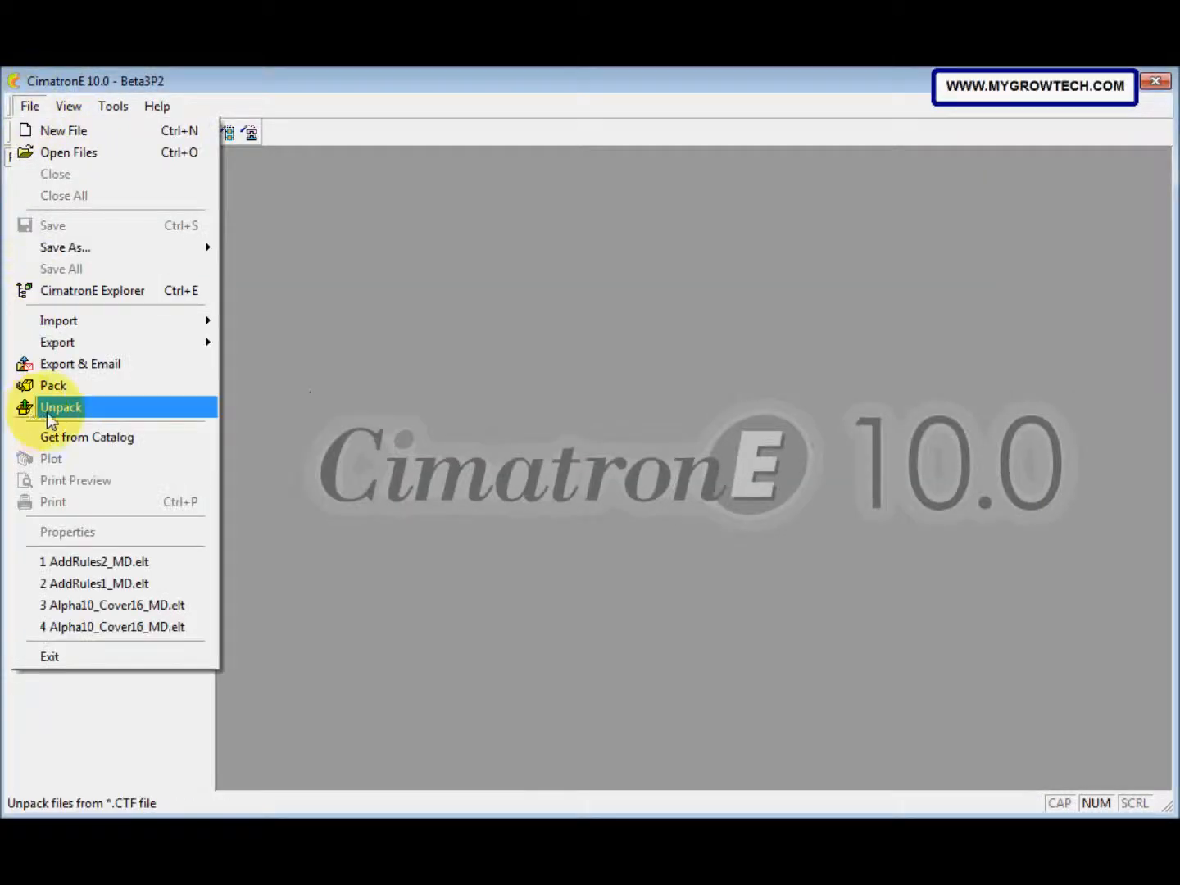
{"action": "left_click", "coordinate": [42, 408]}
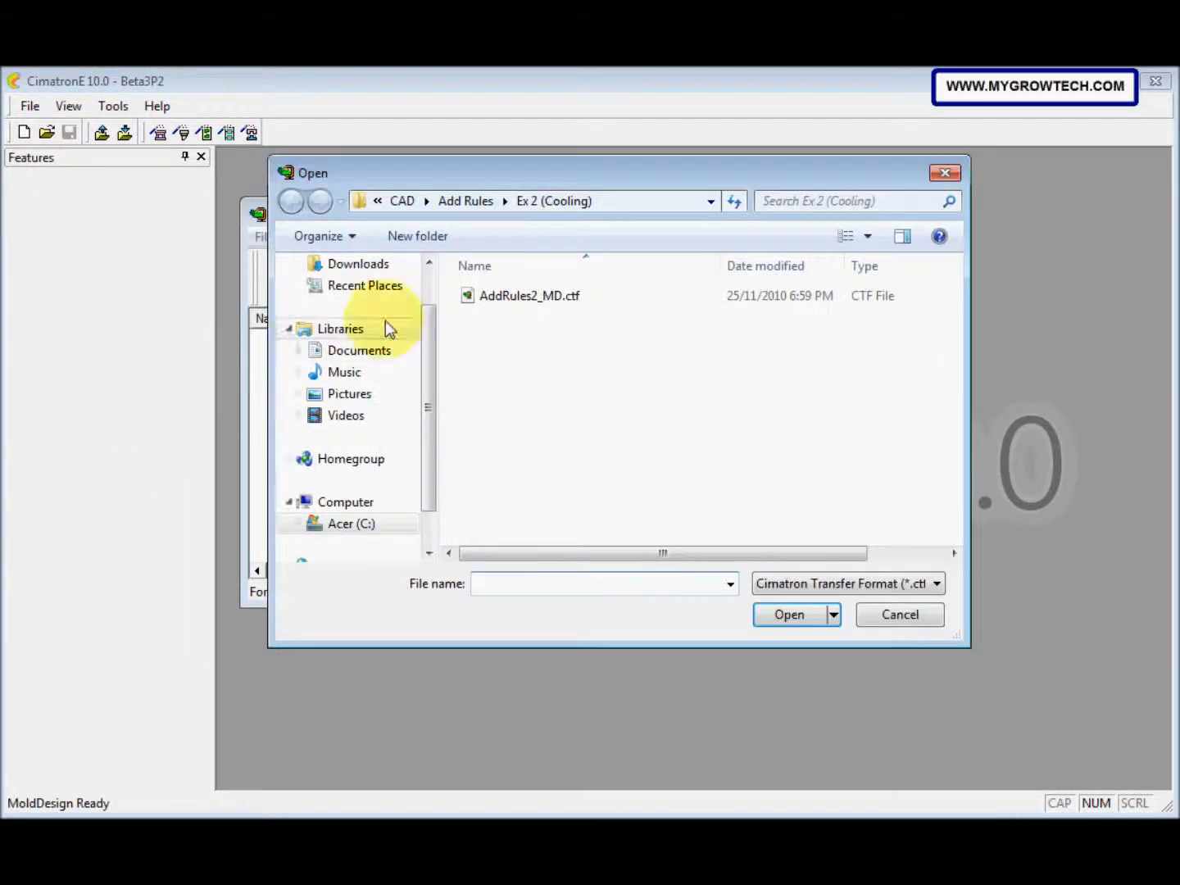
{"action": "left_click", "coordinate": [513, 302]}
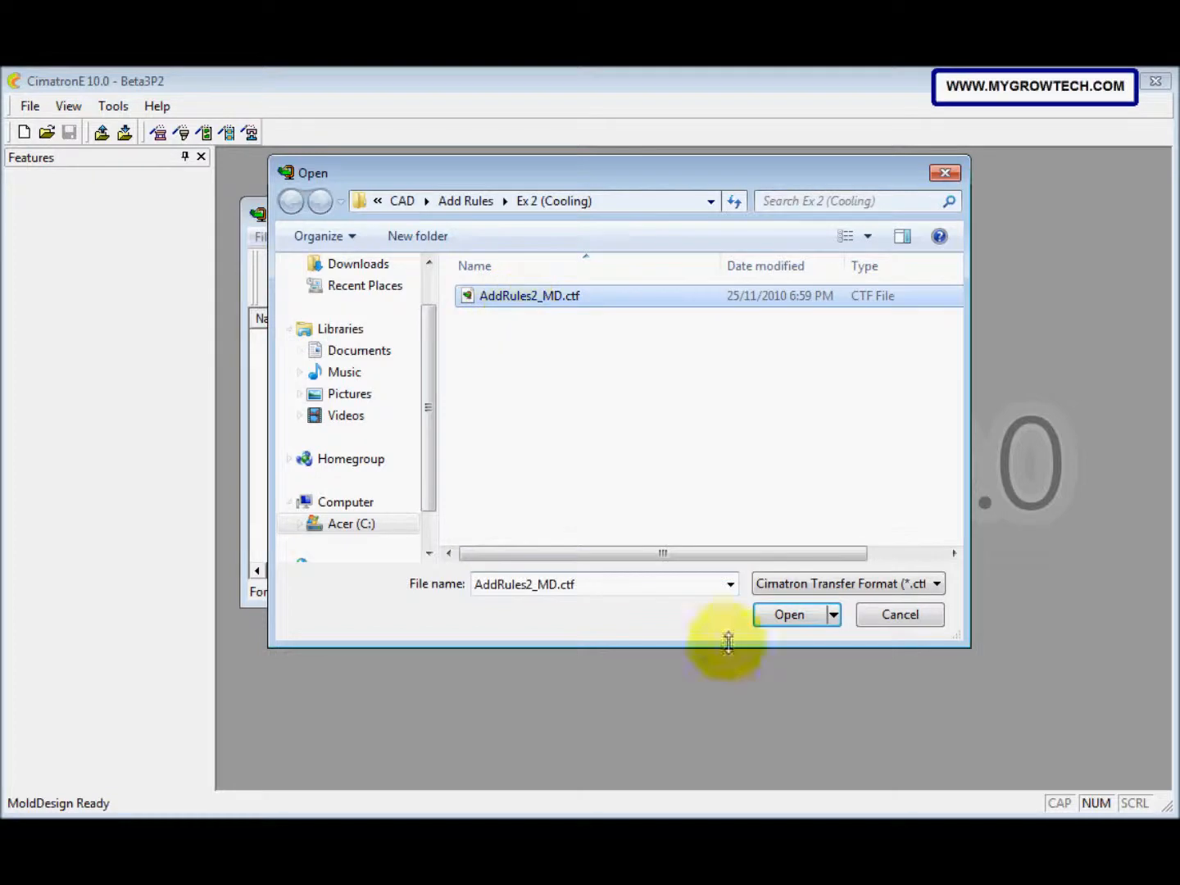
{"action": "left_click", "coordinate": [801, 615]}
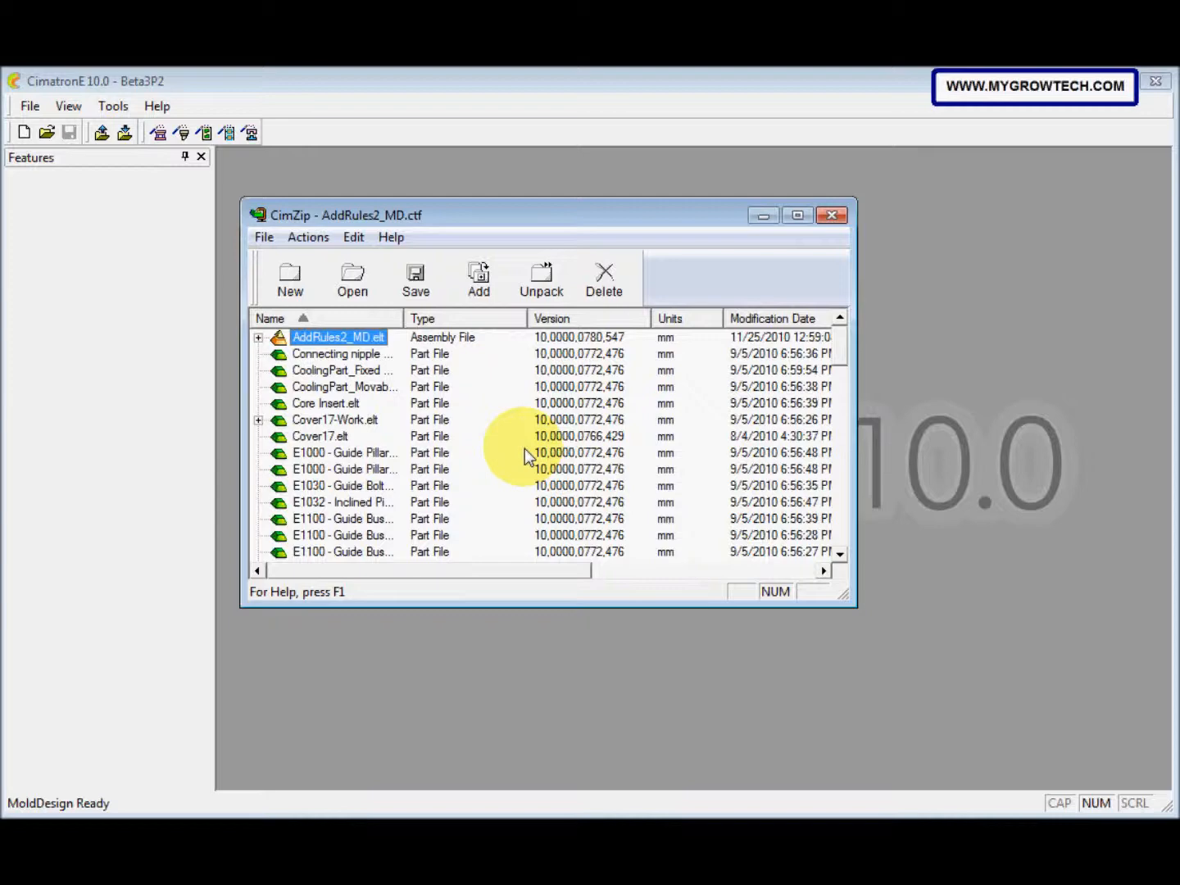
Unpack all packaged files into the Ex 2 (Cooling) folder without folder history, replacing every existing file, and close CimZip.
{"action": "key", "text": "shift+End"}
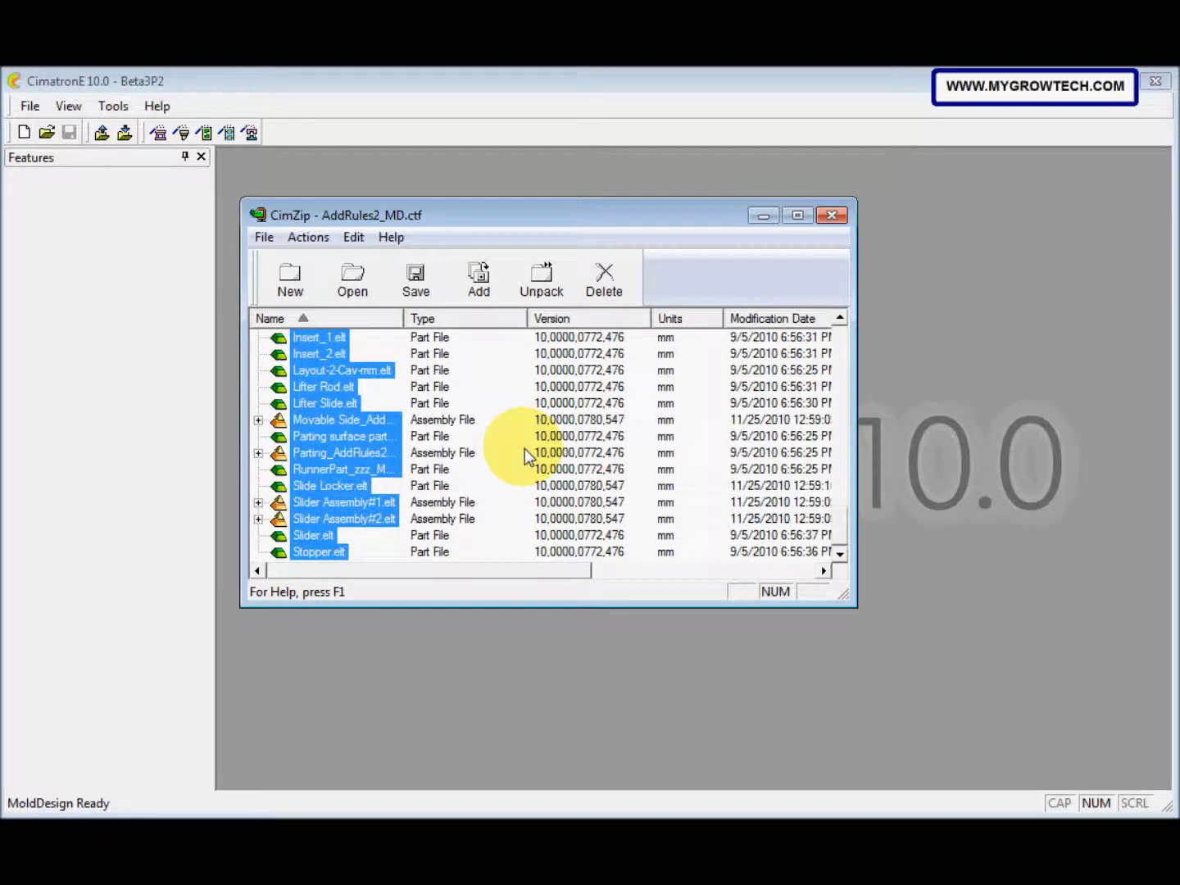
{"action": "left_click", "coordinate": [542, 283]}
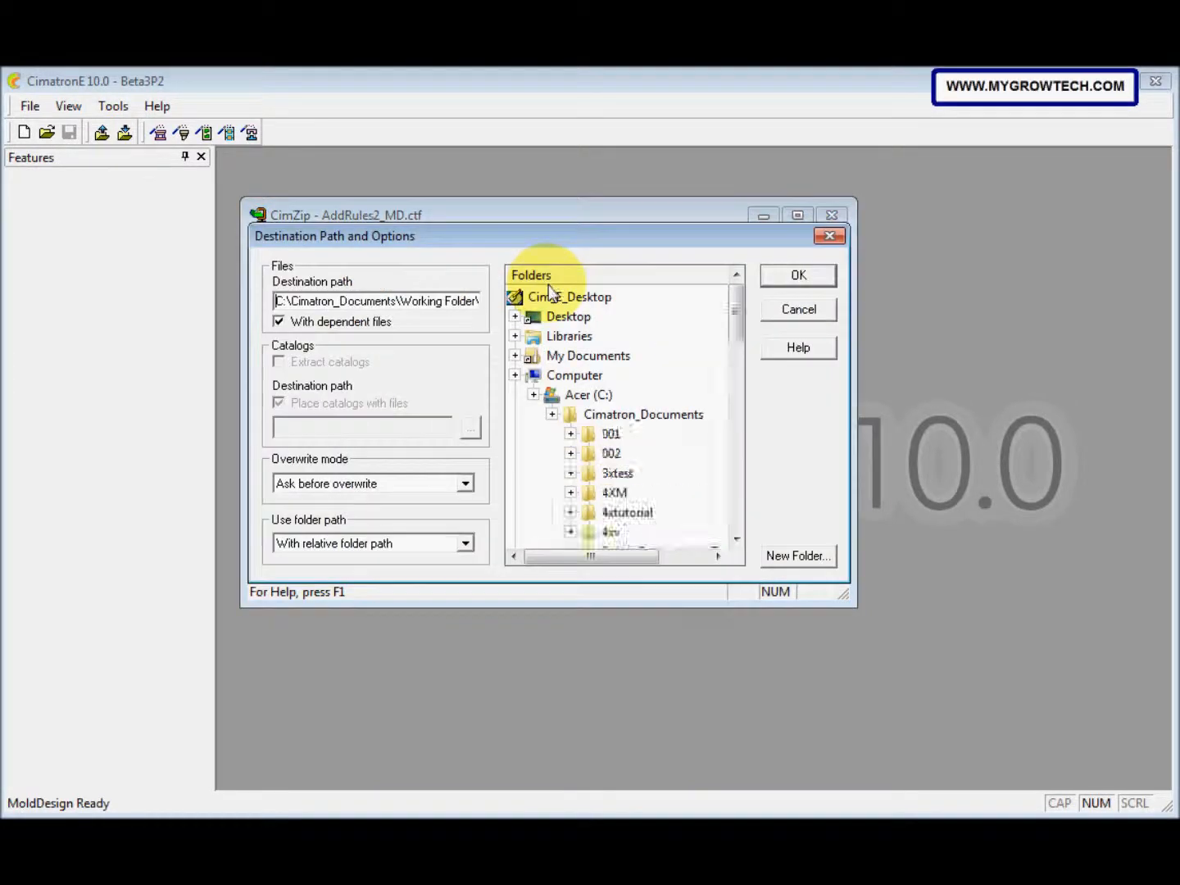
{"action": "left_click_drag", "start_coordinate": [598, 563], "coordinate": [626, 566]}
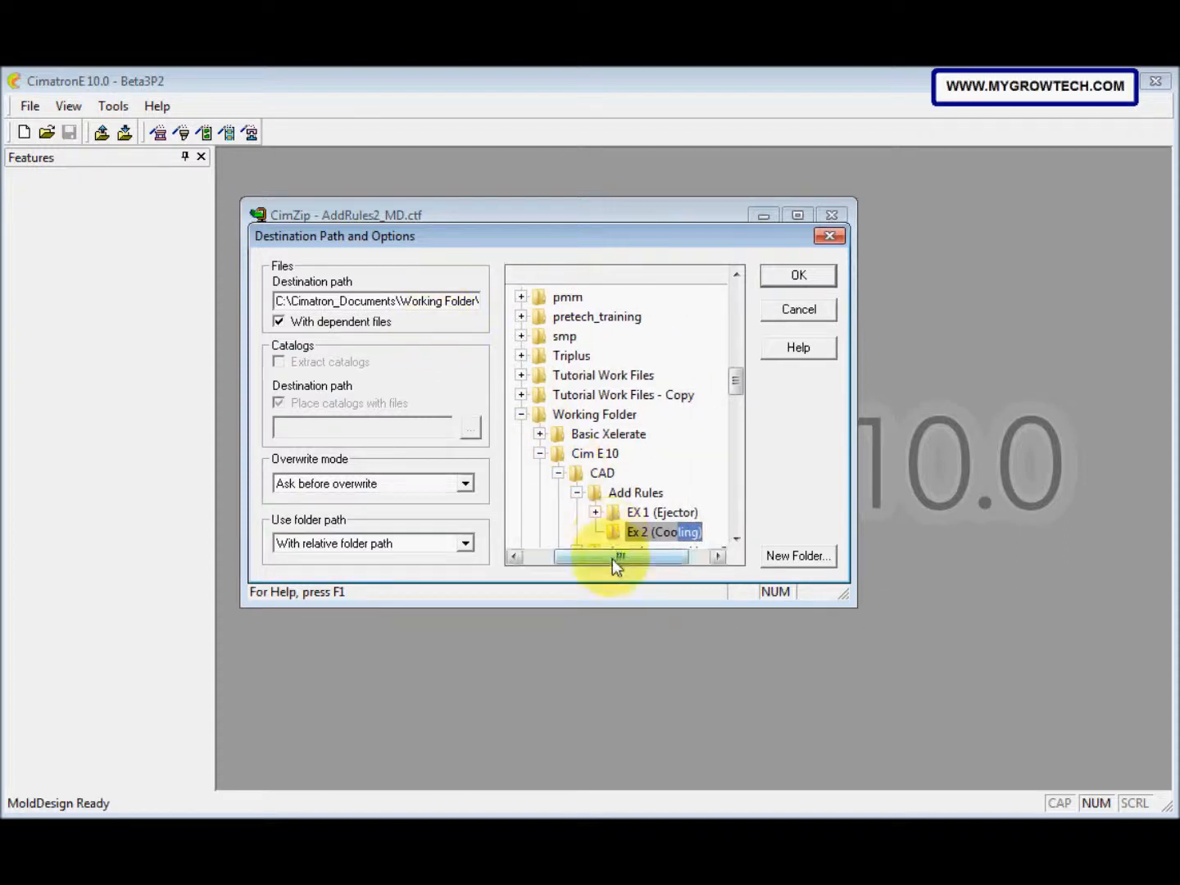
{"action": "scroll", "coordinate": [617, 528], "scroll_direction": "down", "scroll_amount": 1}
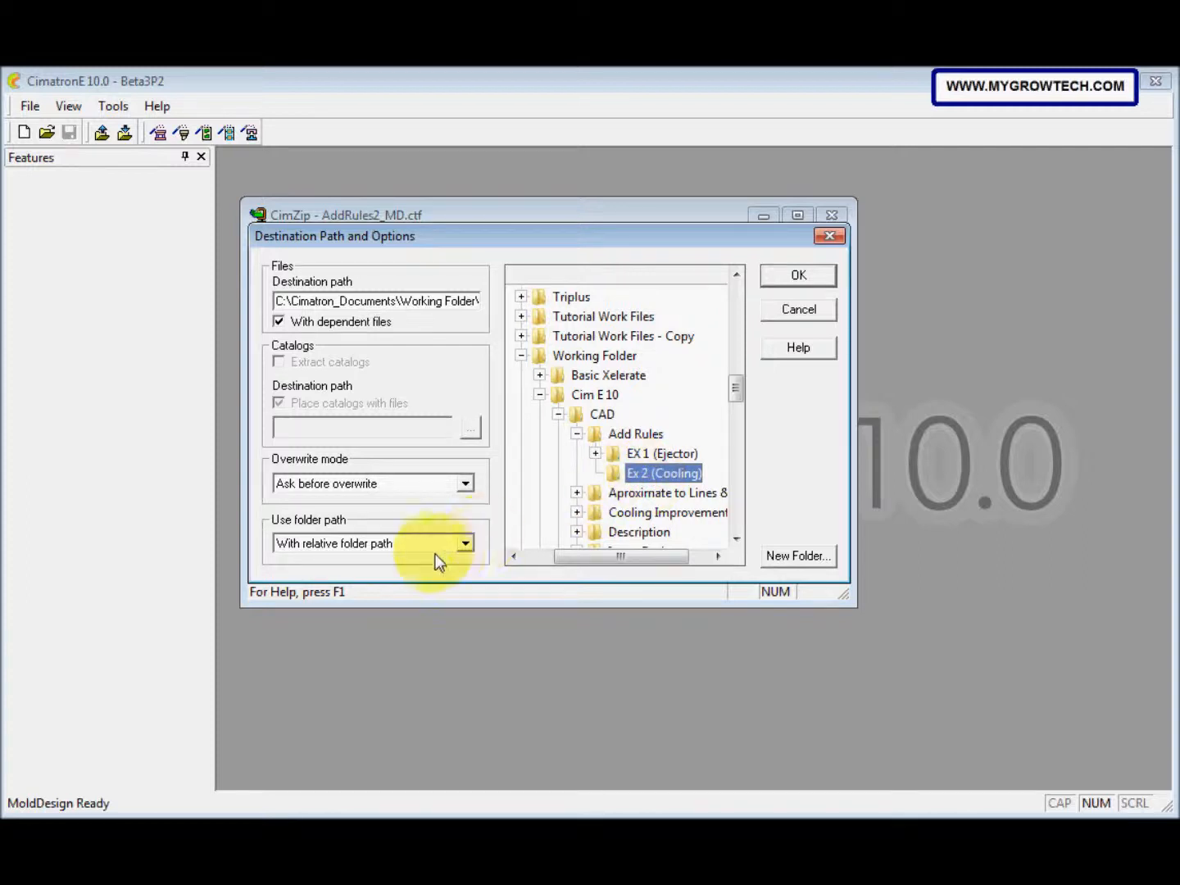
{"action": "left_click", "coordinate": [464, 544]}
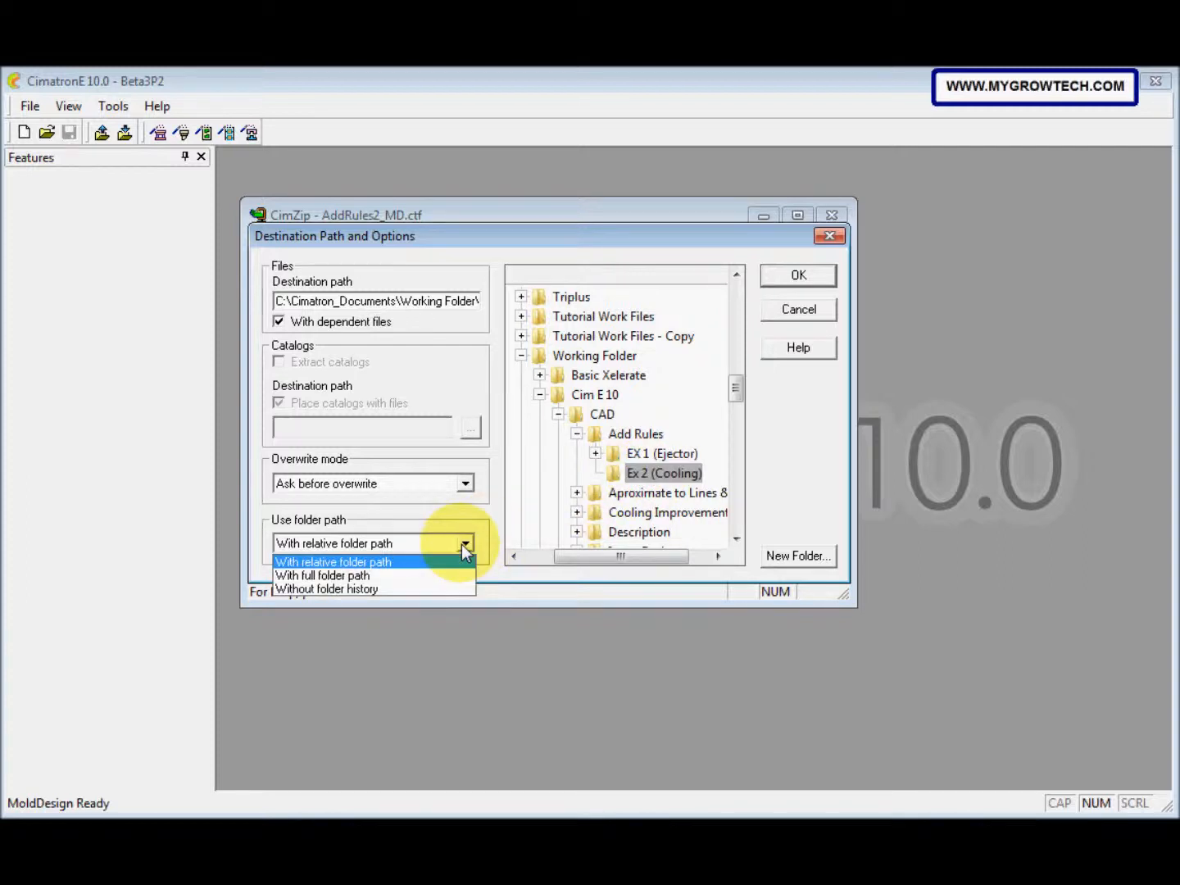
{"action": "left_click", "coordinate": [441, 589]}
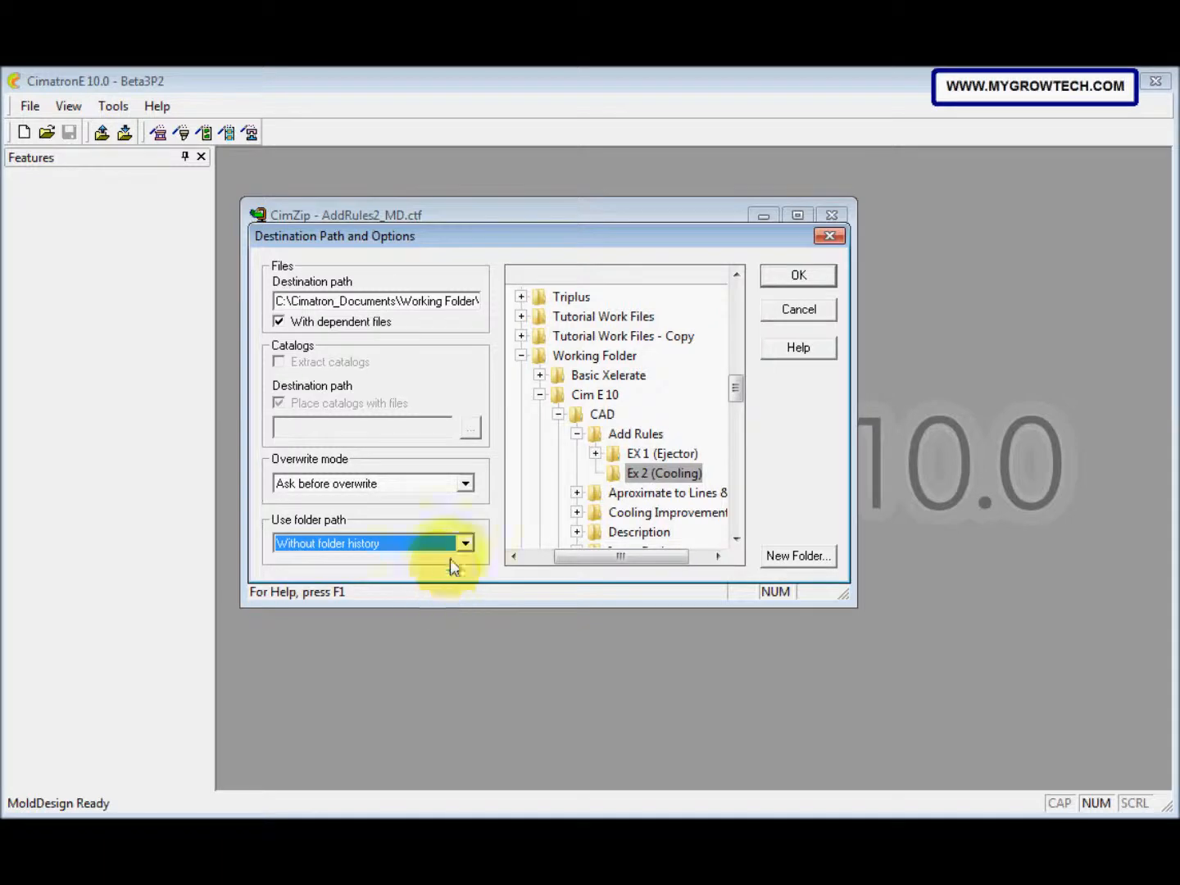
{"action": "left_click", "coordinate": [778, 276]}
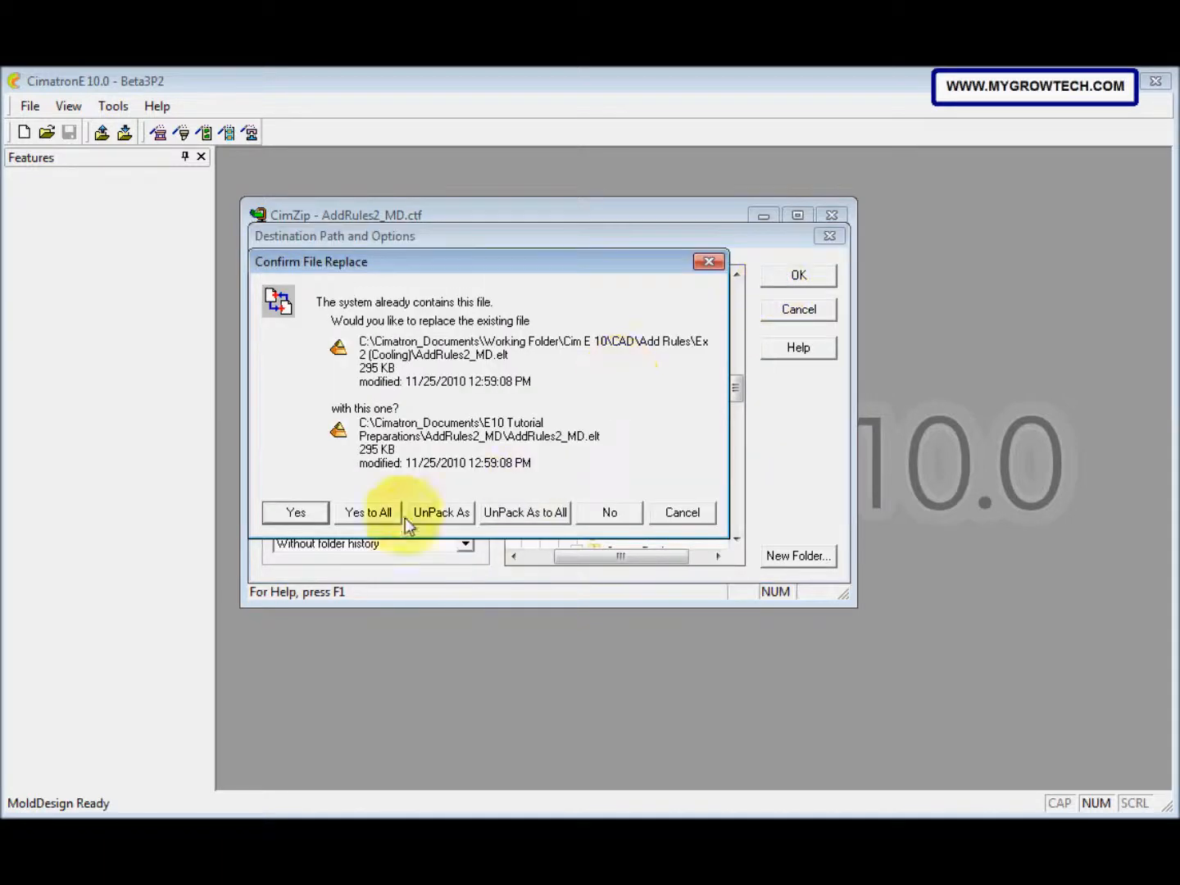
{"action": "left_click", "coordinate": [368, 513]}
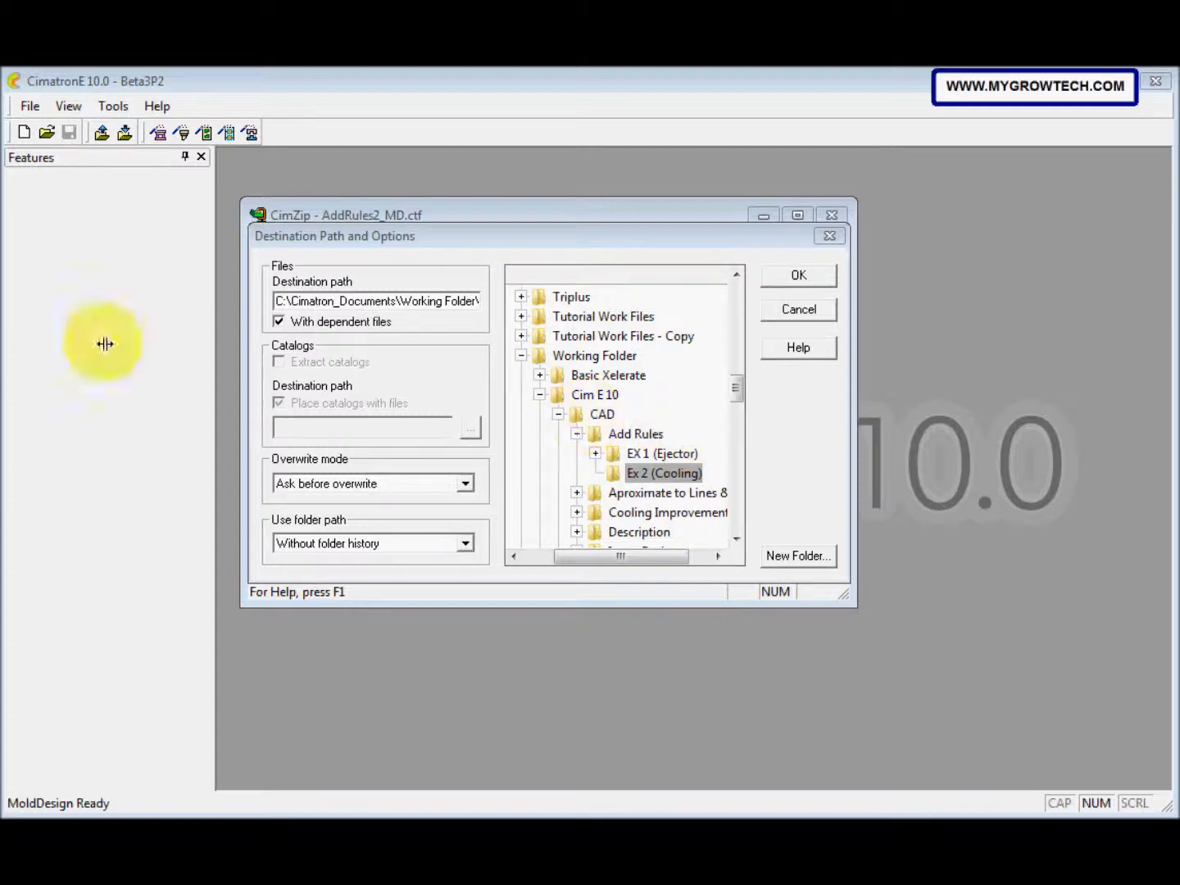
{"action": "left_click", "coordinate": [666, 455]}
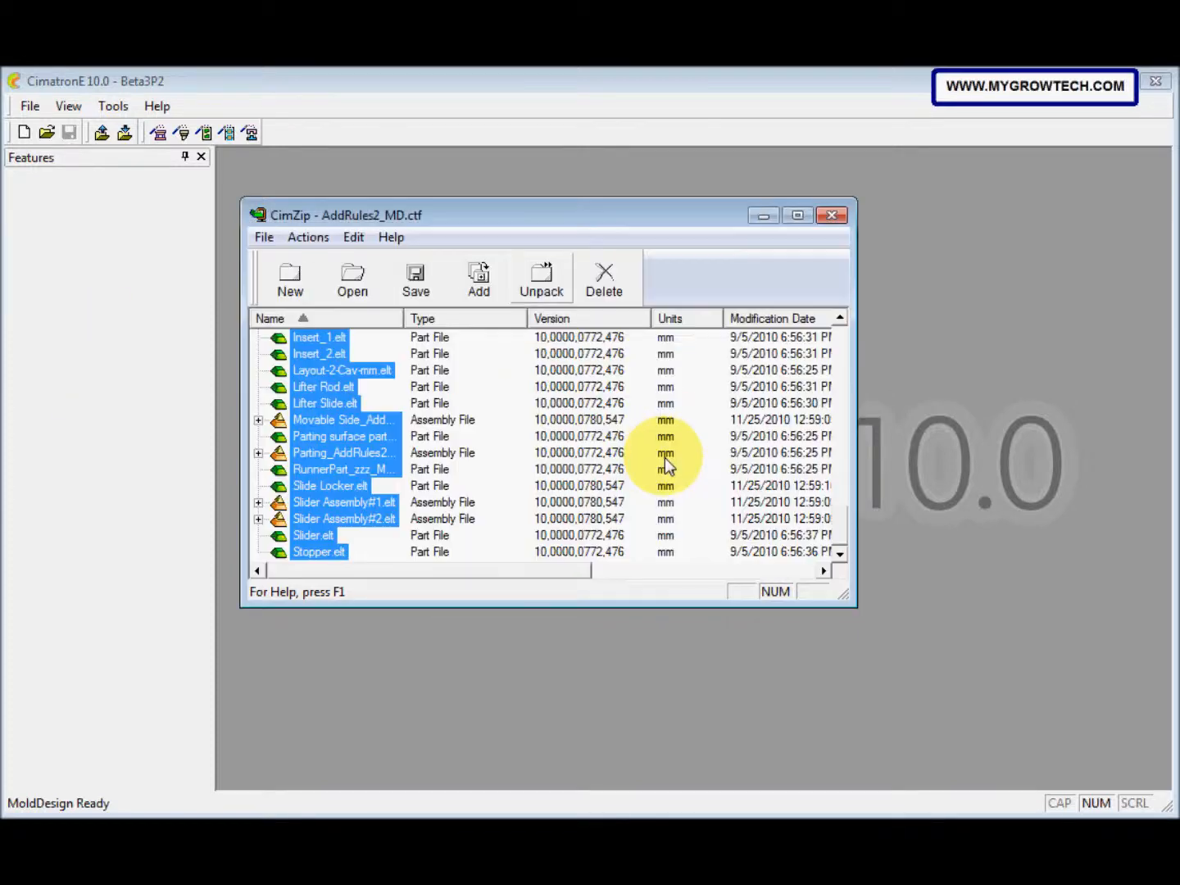
{"action": "left_click", "coordinate": [834, 216]}
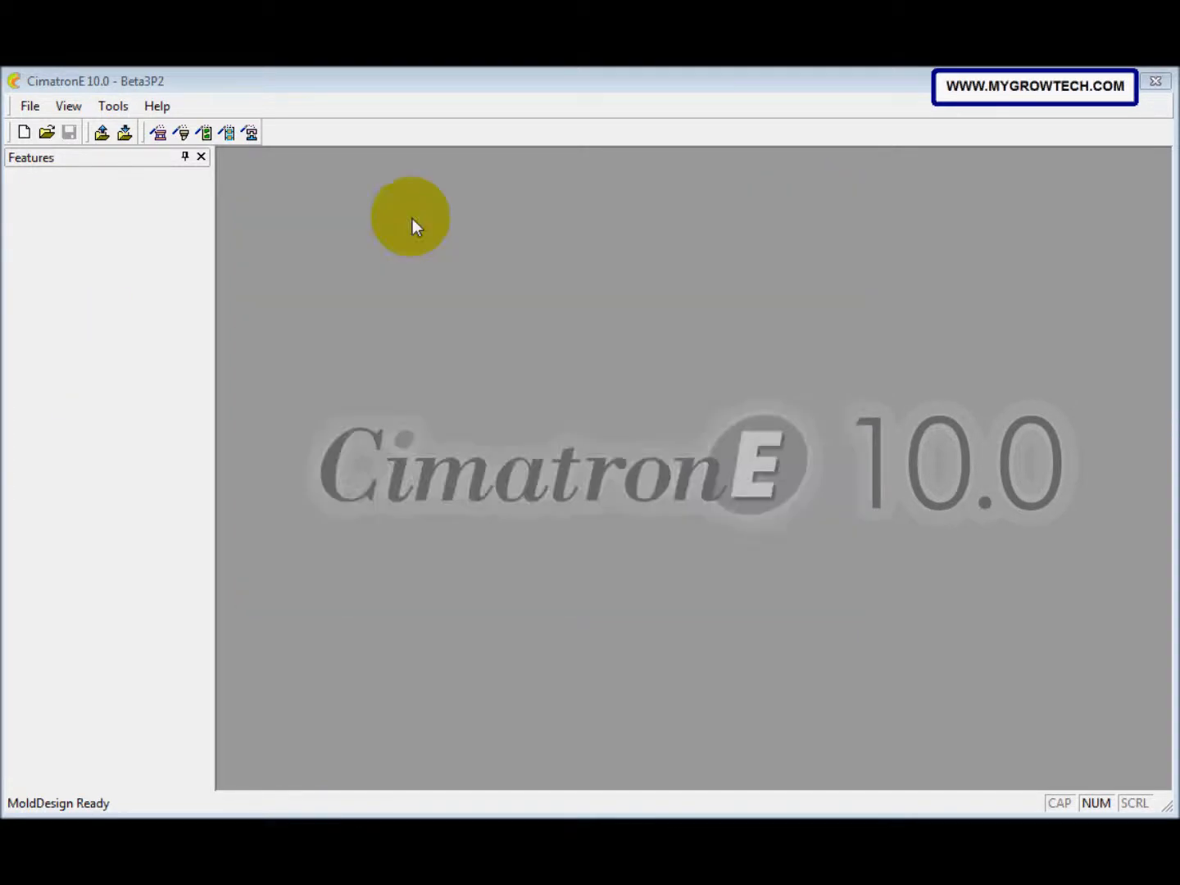
Load the AddRules2_MD.elt assembly from the Ex 2 (Cooling) folder, continuing without reconnecting its files.
{"action": "left_click", "coordinate": [50, 134]}
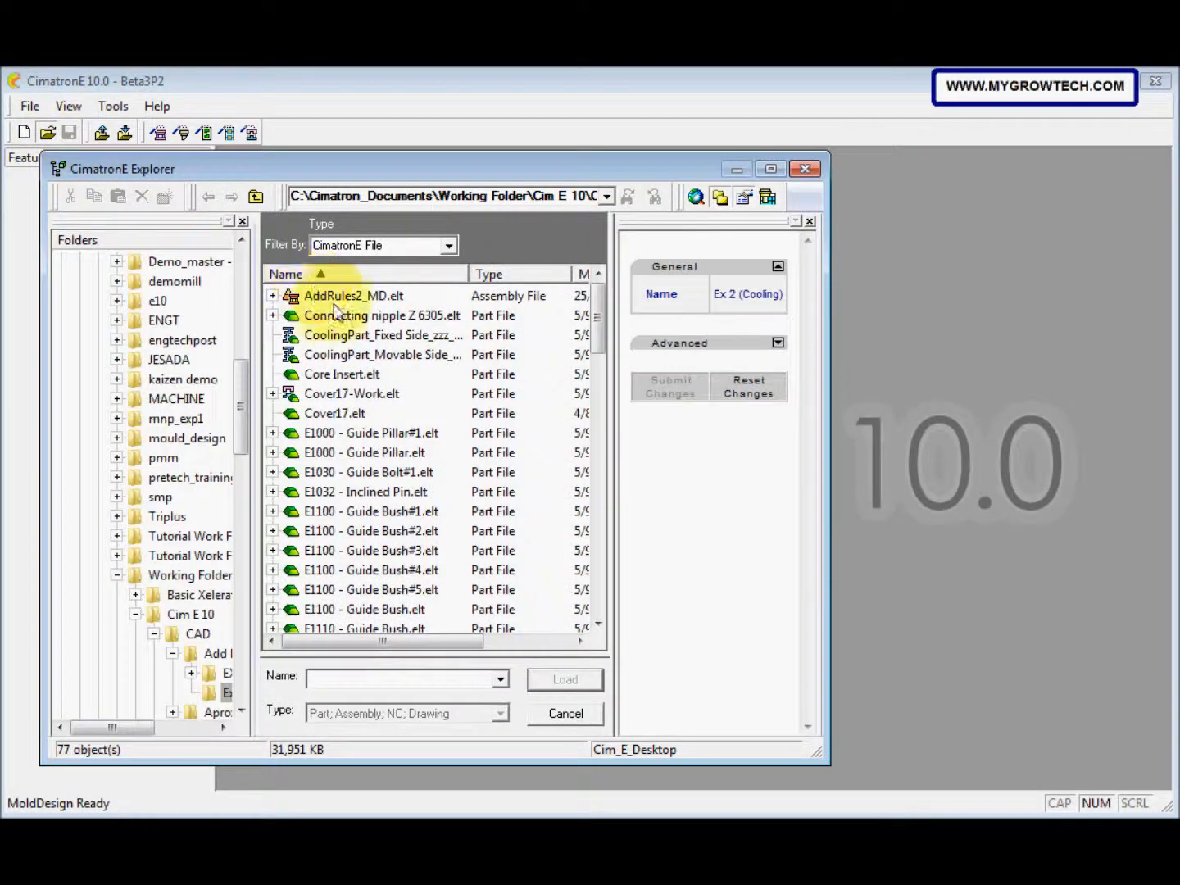
{"action": "left_click", "coordinate": [335, 297]}
{"action": "left_click", "coordinate": [543, 676]}
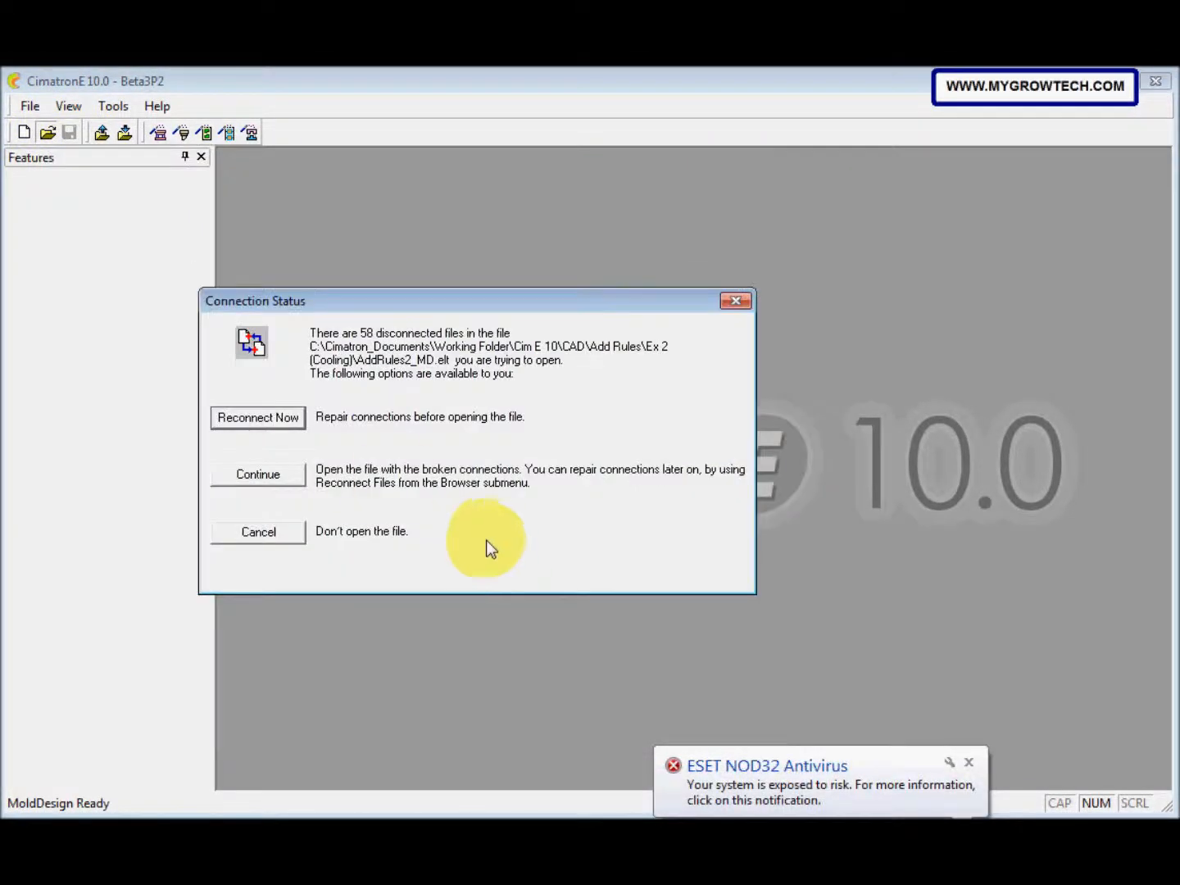
{"action": "left_click", "coordinate": [261, 474]}
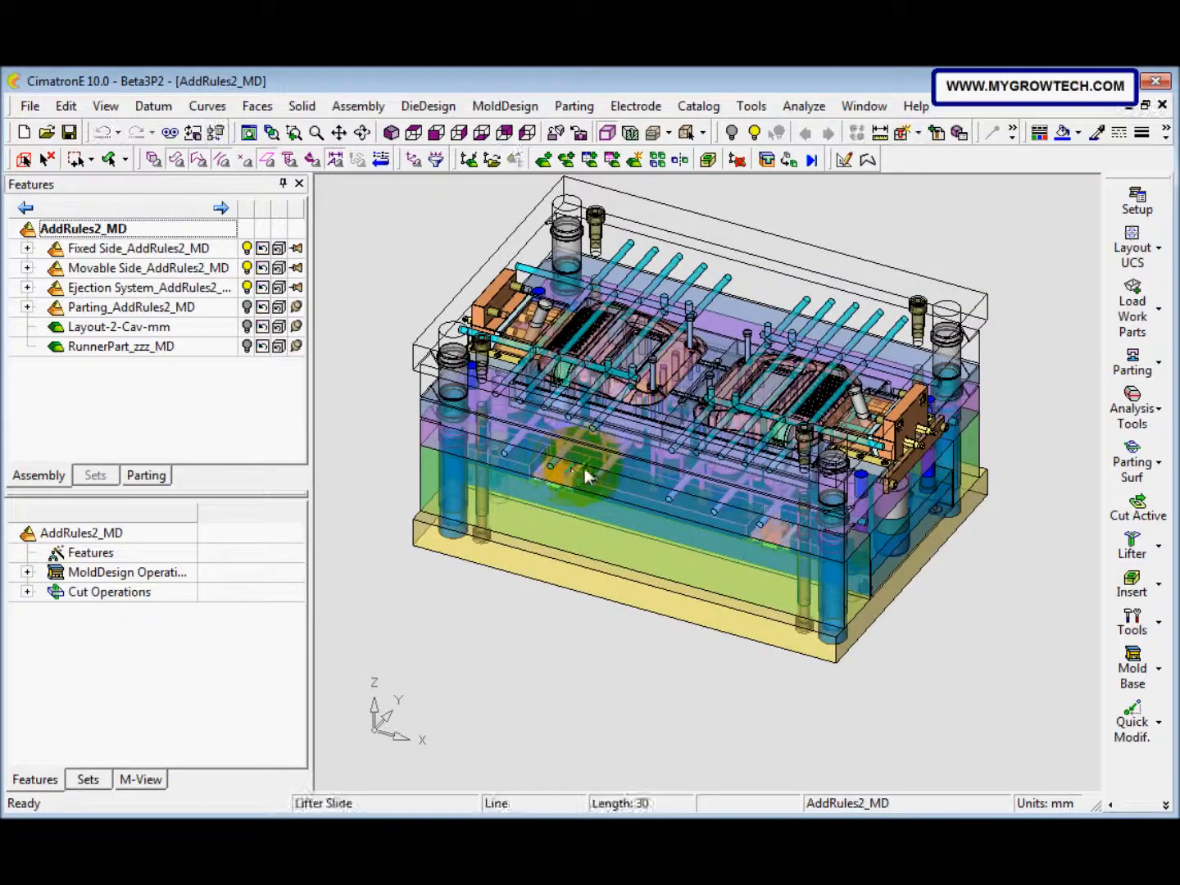
Activate the Fixed Side_AddRules2_MD sub-assembly.
{"action": "middle_click_drag", "start_coordinate": [585, 476], "coordinate": [672, 573]}
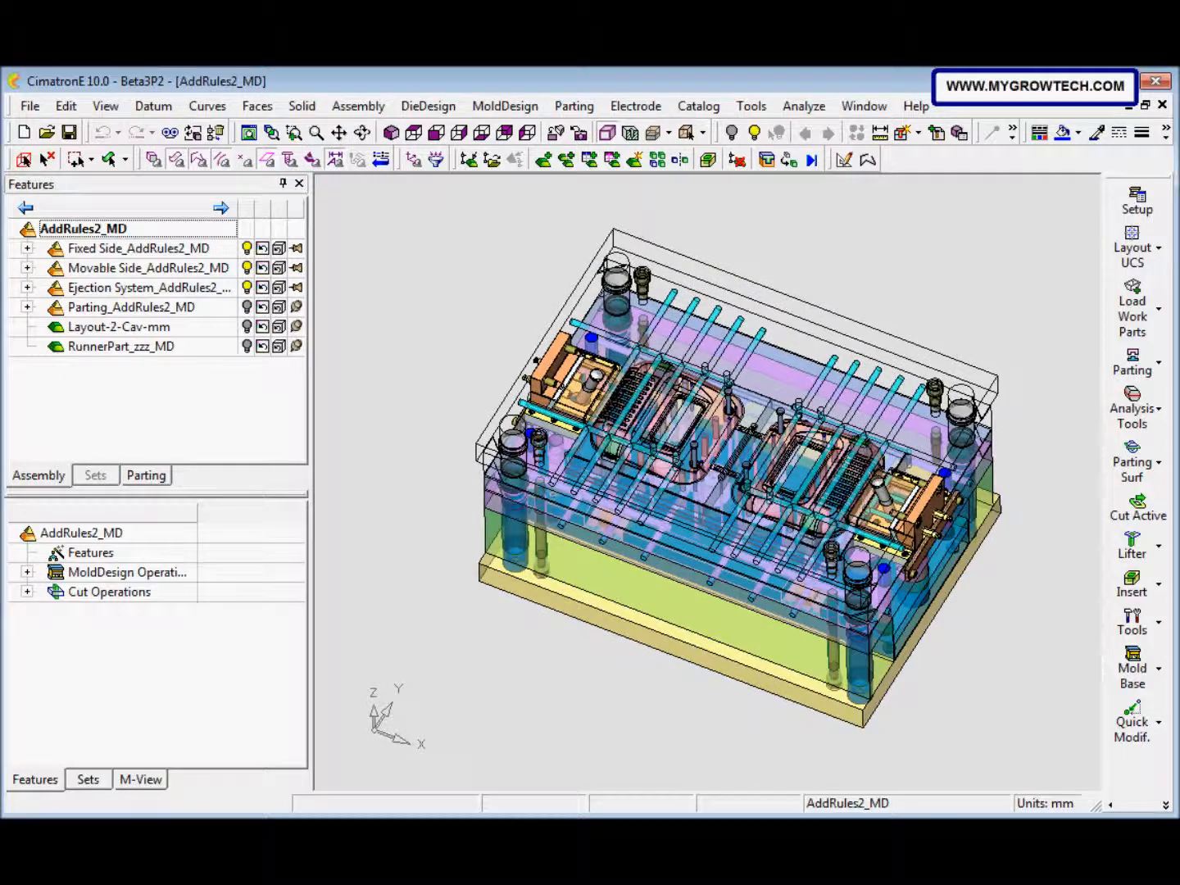
{"action": "left_click", "coordinate": [123, 250]}
{"action": "right_click", "coordinate": [123, 250]}
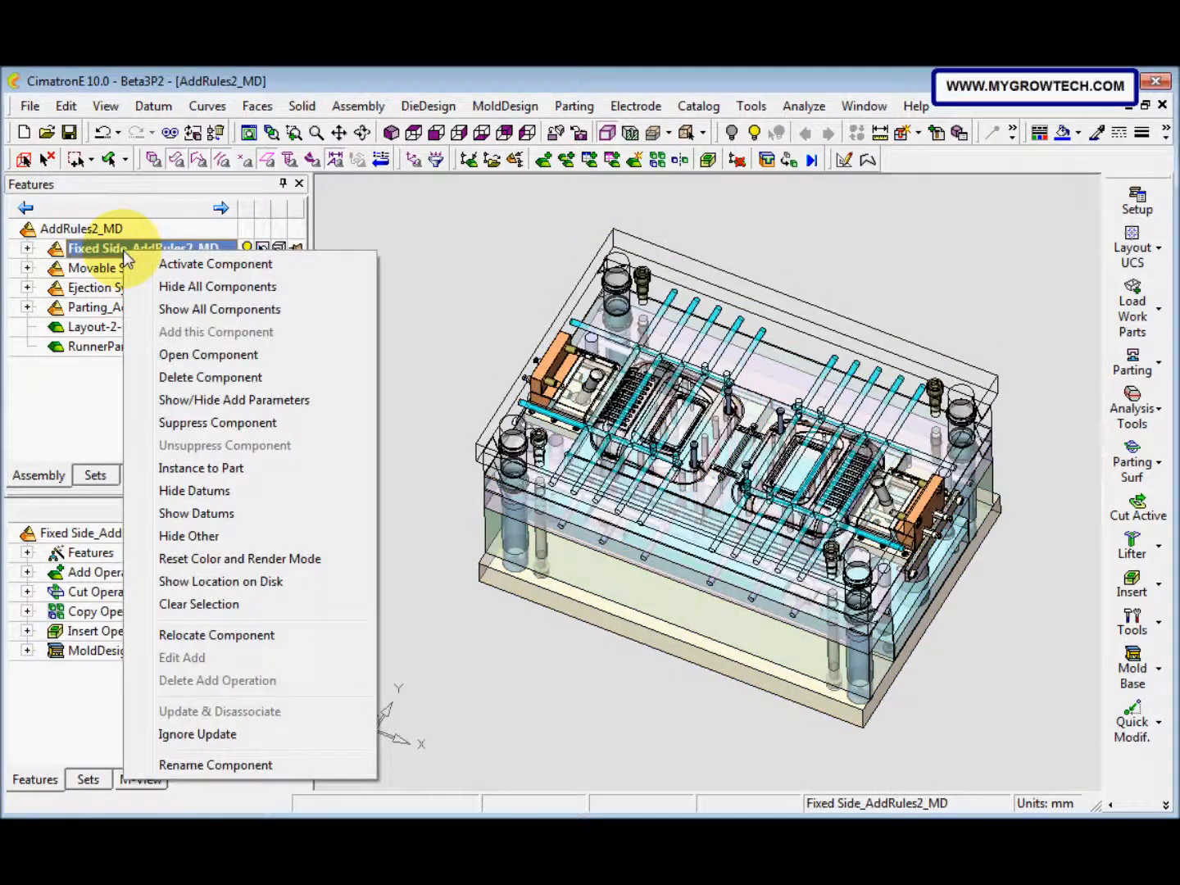
{"action": "left_click", "coordinate": [203, 264]}
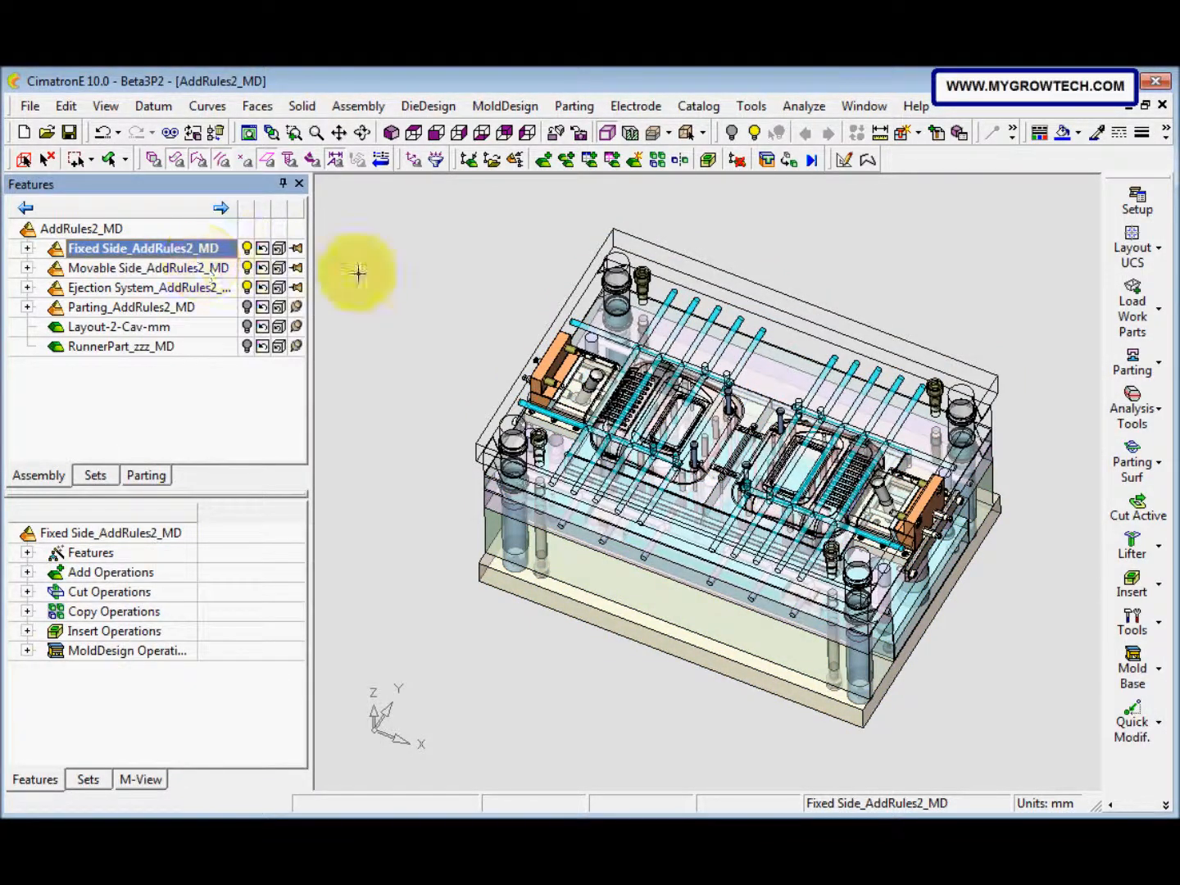
{"action": "left_click", "coordinate": [415, 132]}
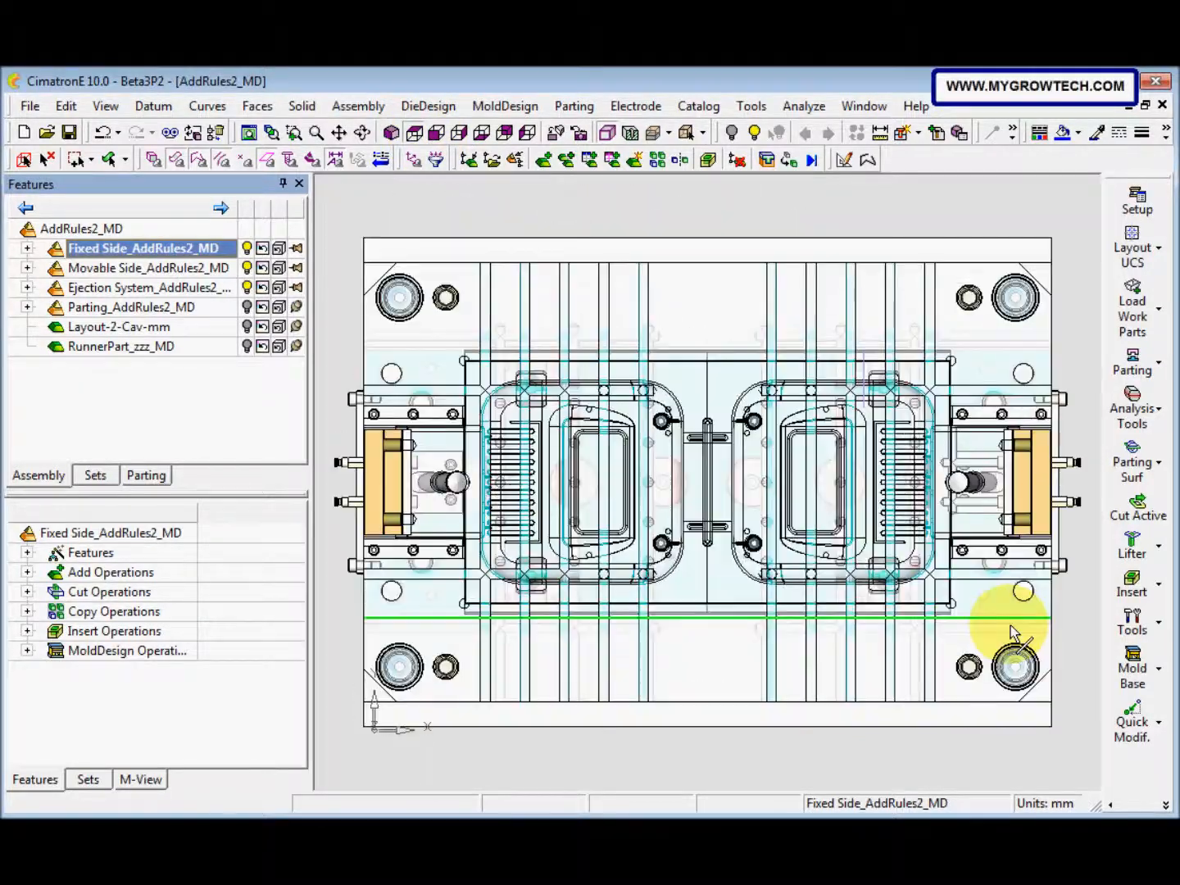
{"action": "left_click", "coordinate": [1135, 806]}
{"action": "left_click", "coordinate": [1013, 757]}
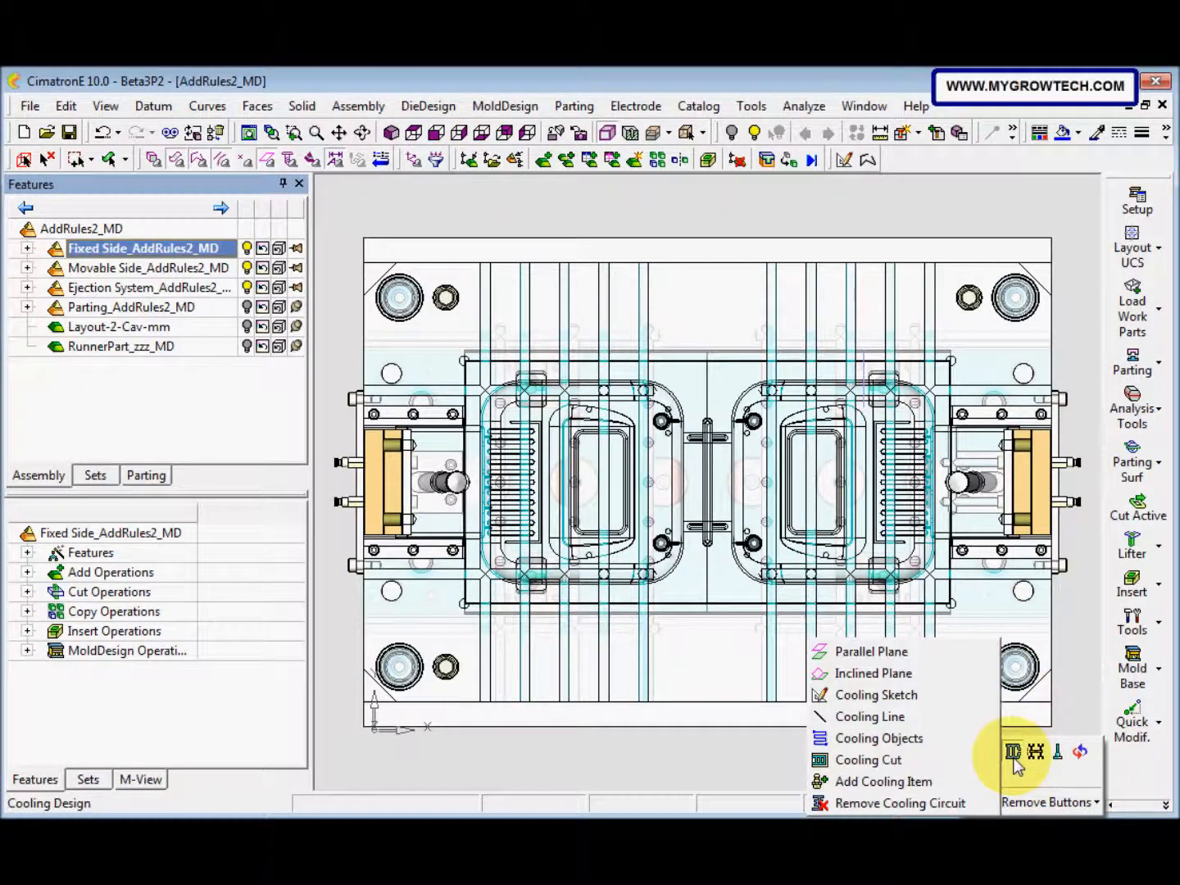
{"action": "left_click", "coordinate": [935, 782]}
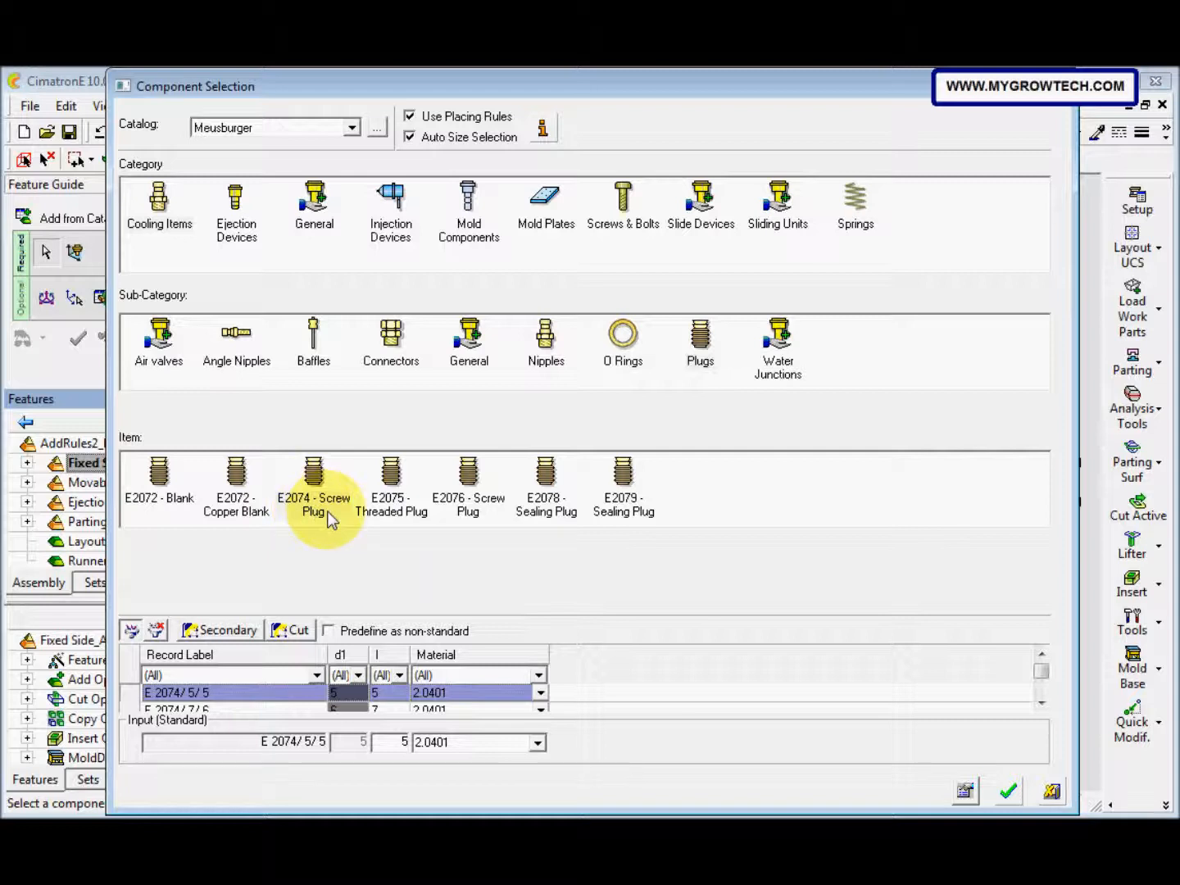
{"action": "left_click", "coordinate": [328, 514]}
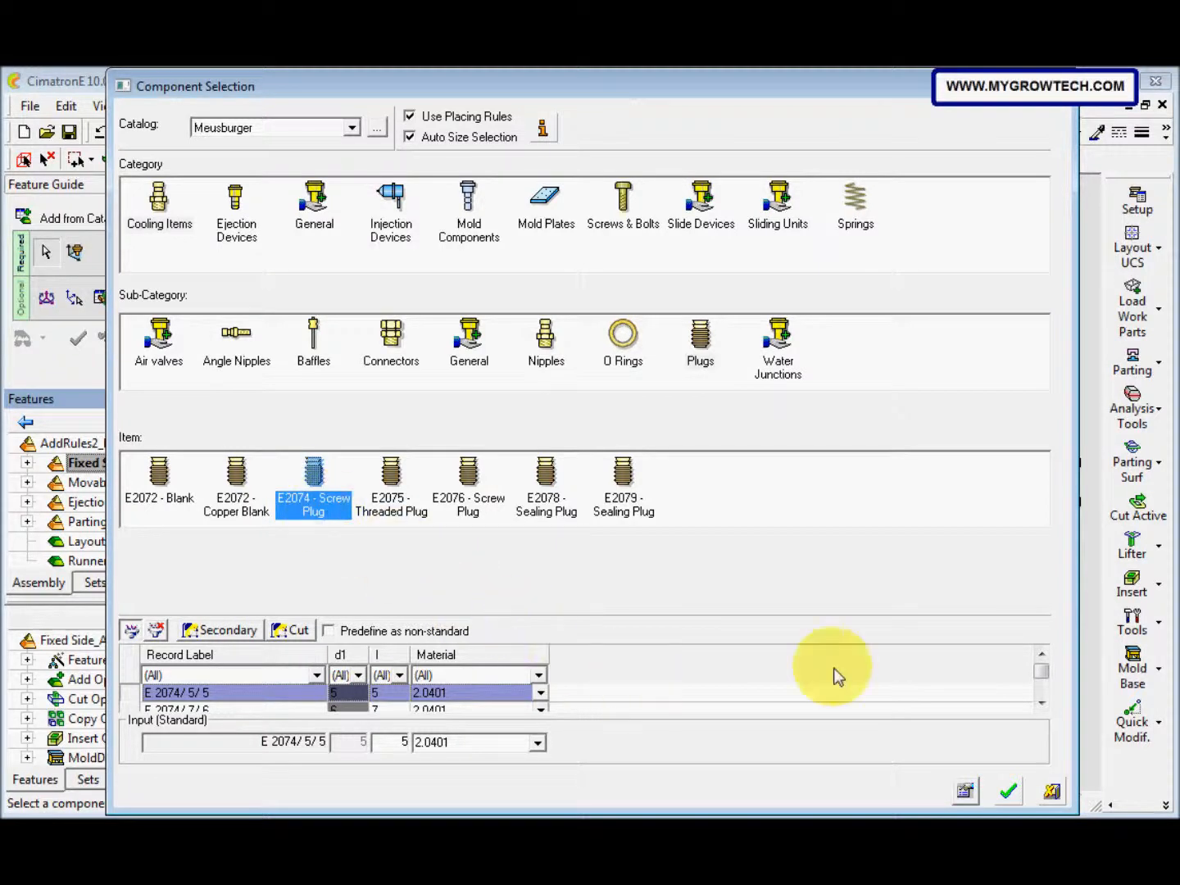
{"action": "left_click_drag", "start_coordinate": [1043, 670], "coordinate": [1043, 677]}
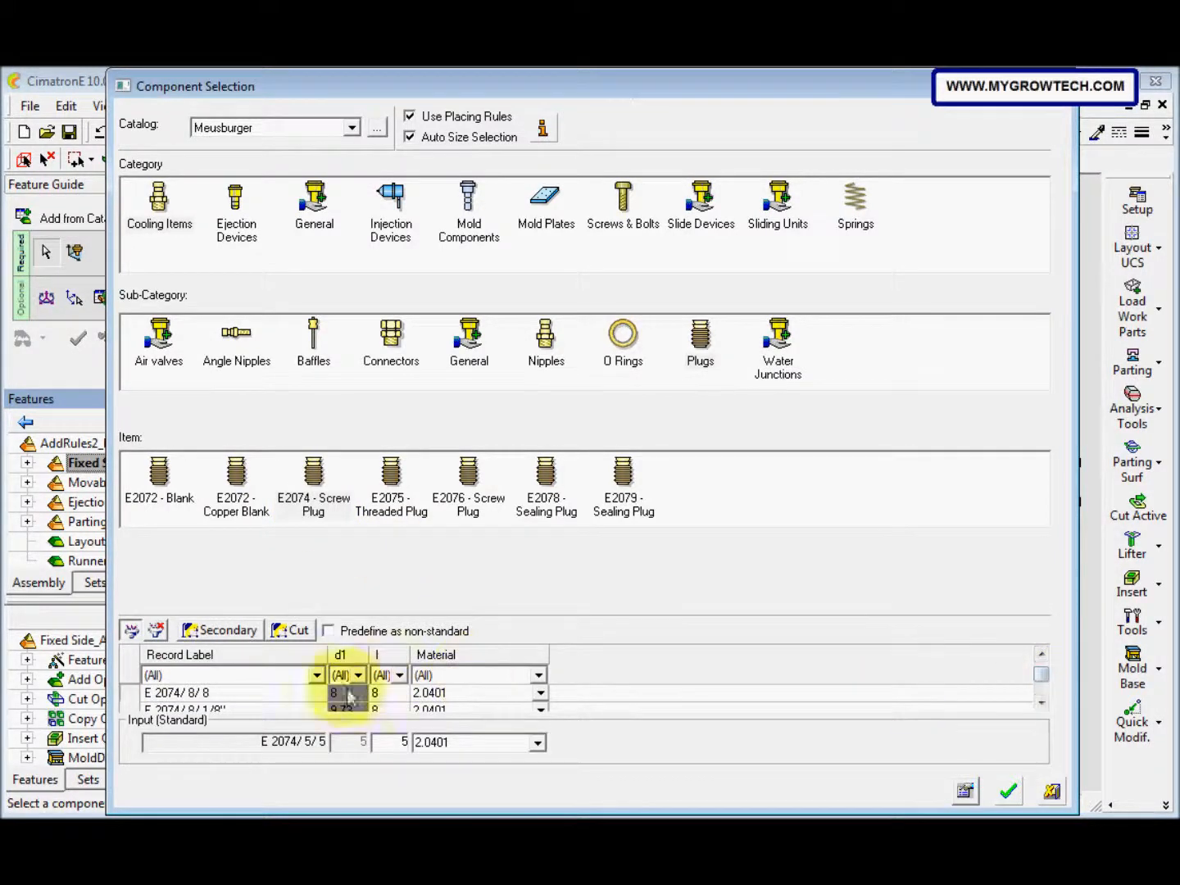
{"action": "left_click", "coordinate": [350, 695]}
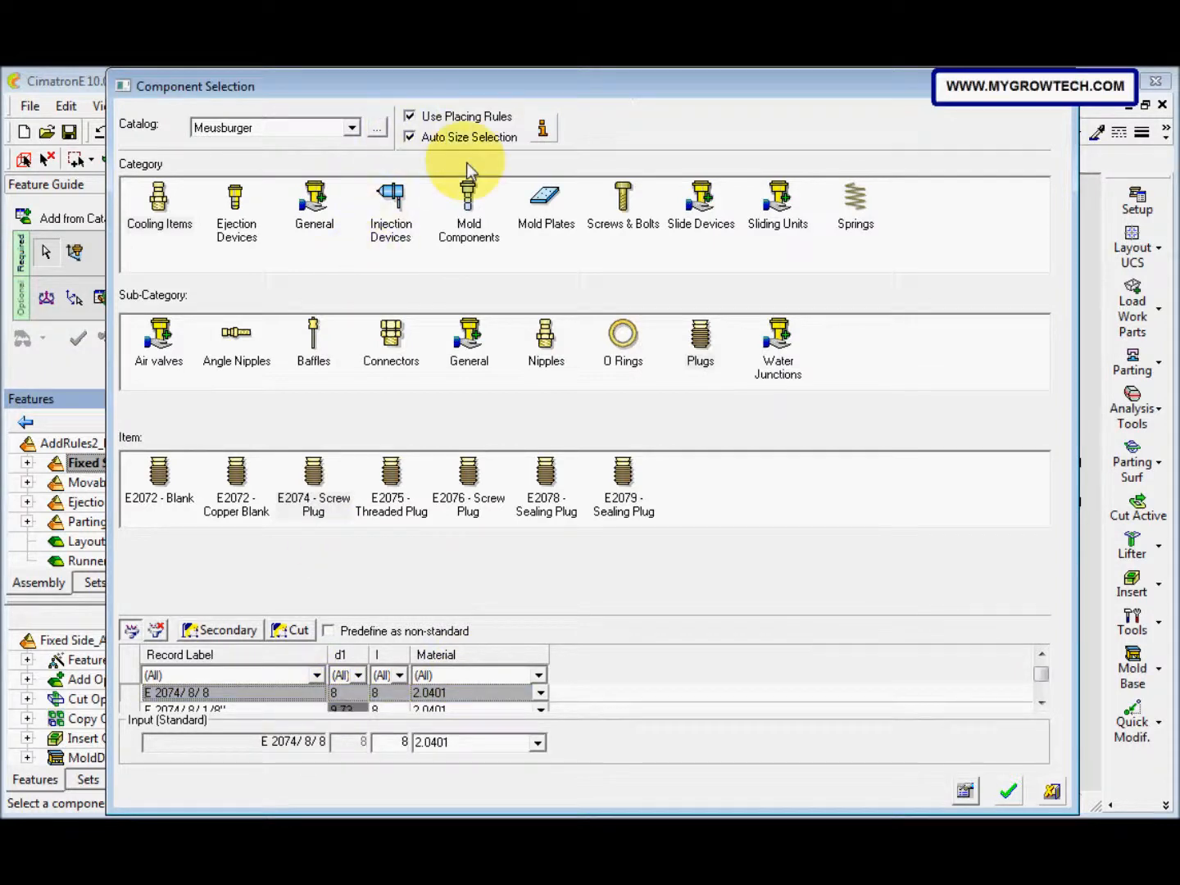
{"action": "left_click", "coordinate": [1006, 793]}
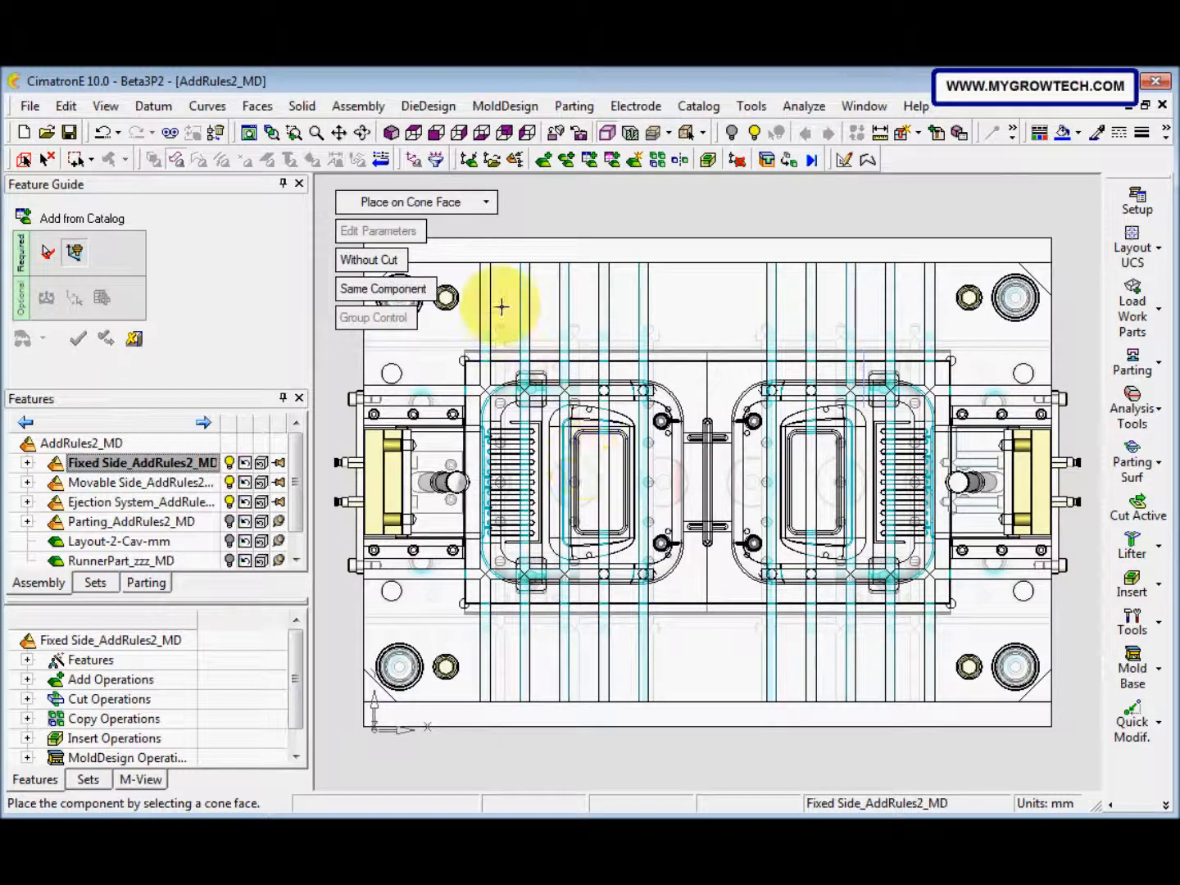
{"action": "left_click_drag", "start_coordinate": [453, 229], "coordinate": [947, 764]}
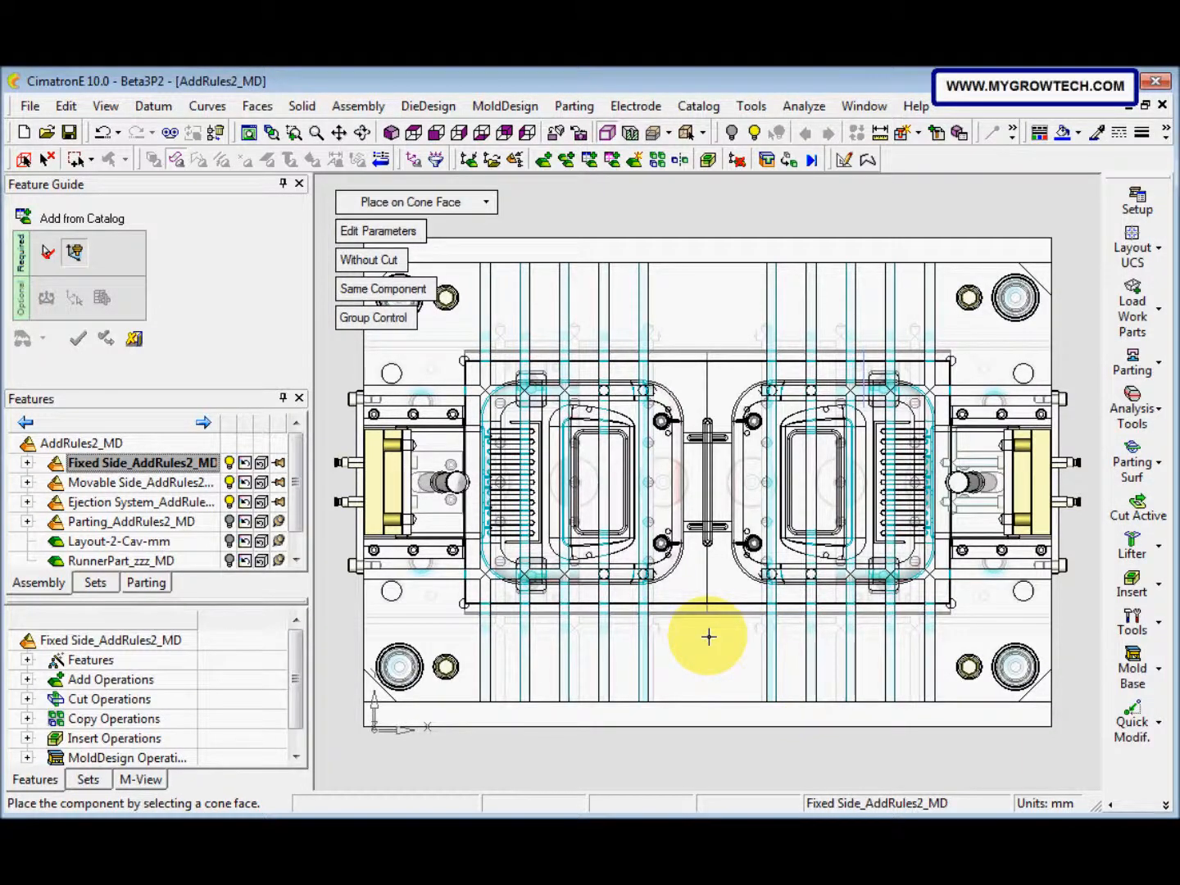
{"action": "left_click", "coordinate": [709, 636]}
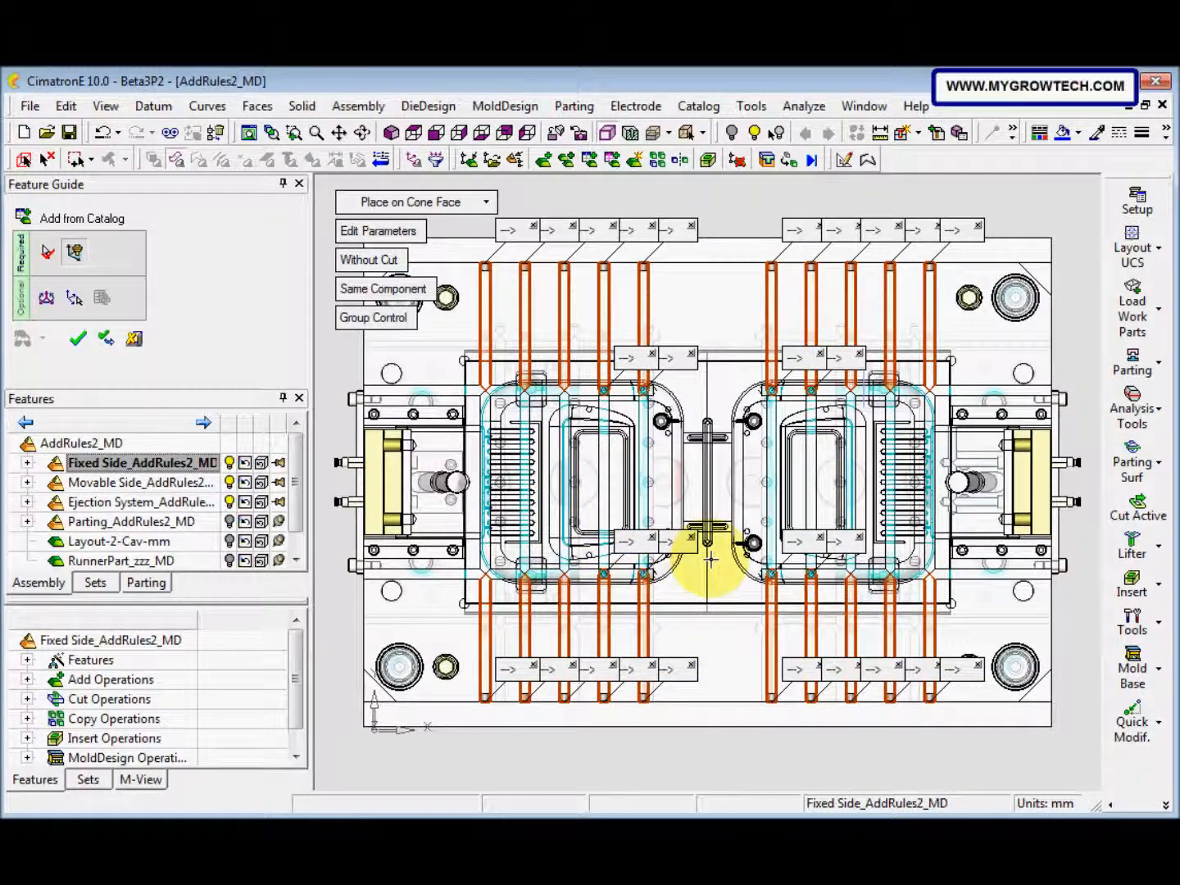
{"action": "left_click", "coordinate": [134, 339]}
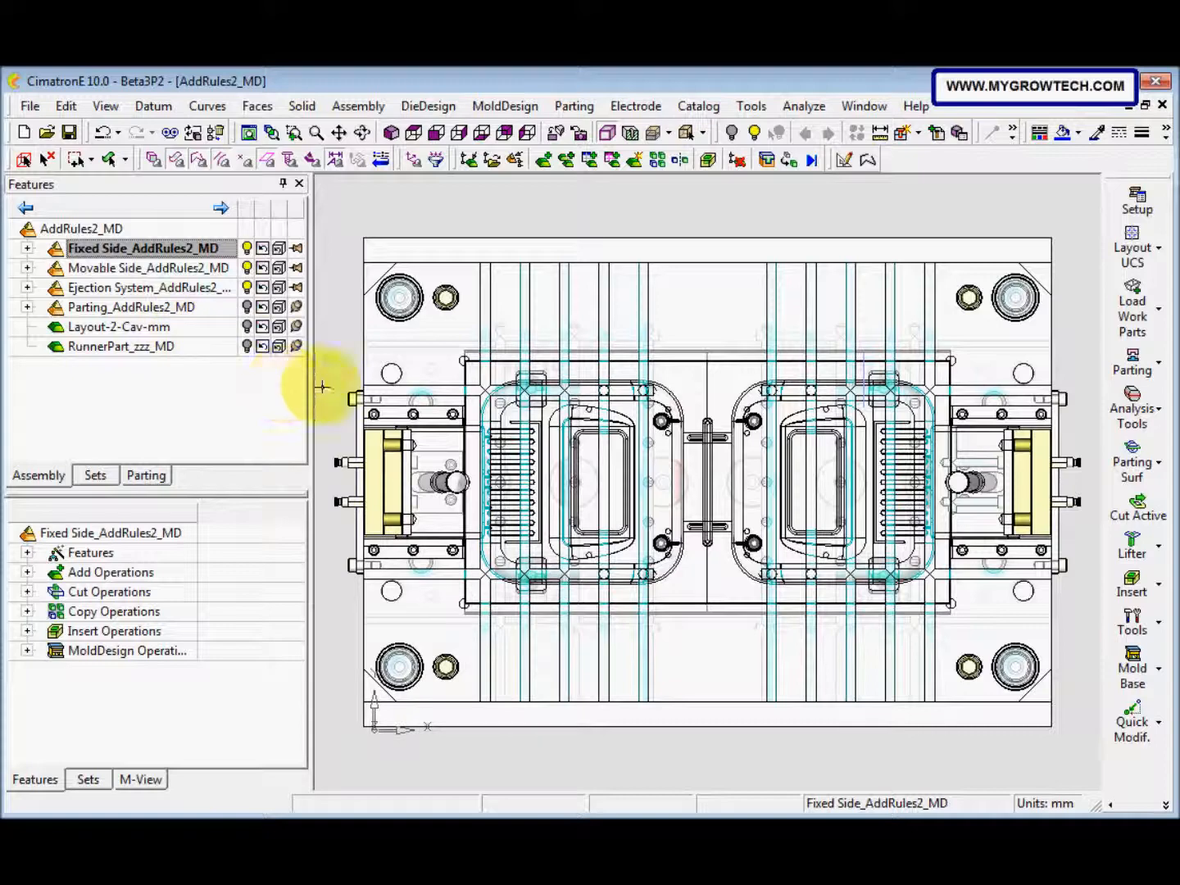
Activate the fixed side's cooling part and edit its Cooling Objects feature, setting the diameter of the two outermost vertical channels to 16 mm.
{"action": "left_click", "coordinate": [27, 247]}
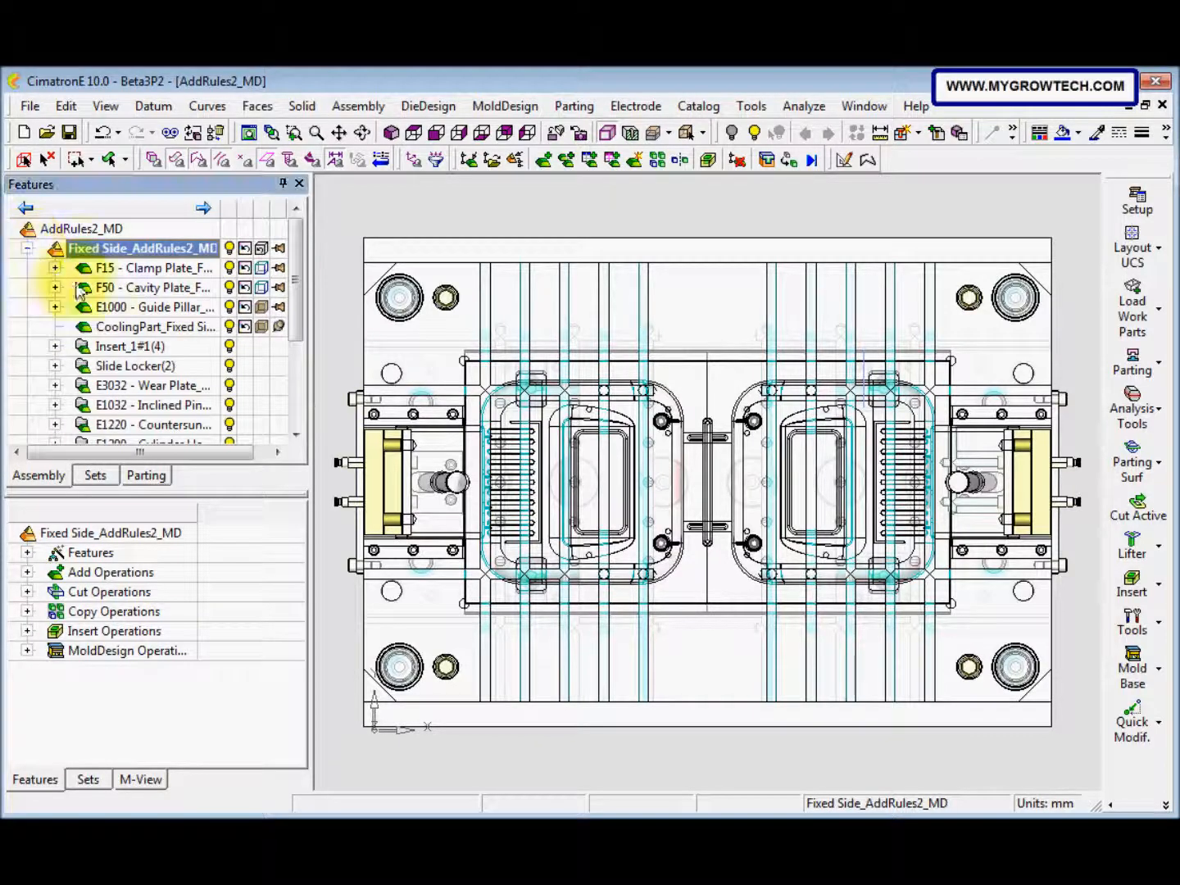
{"action": "double_click", "coordinate": [143, 330]}
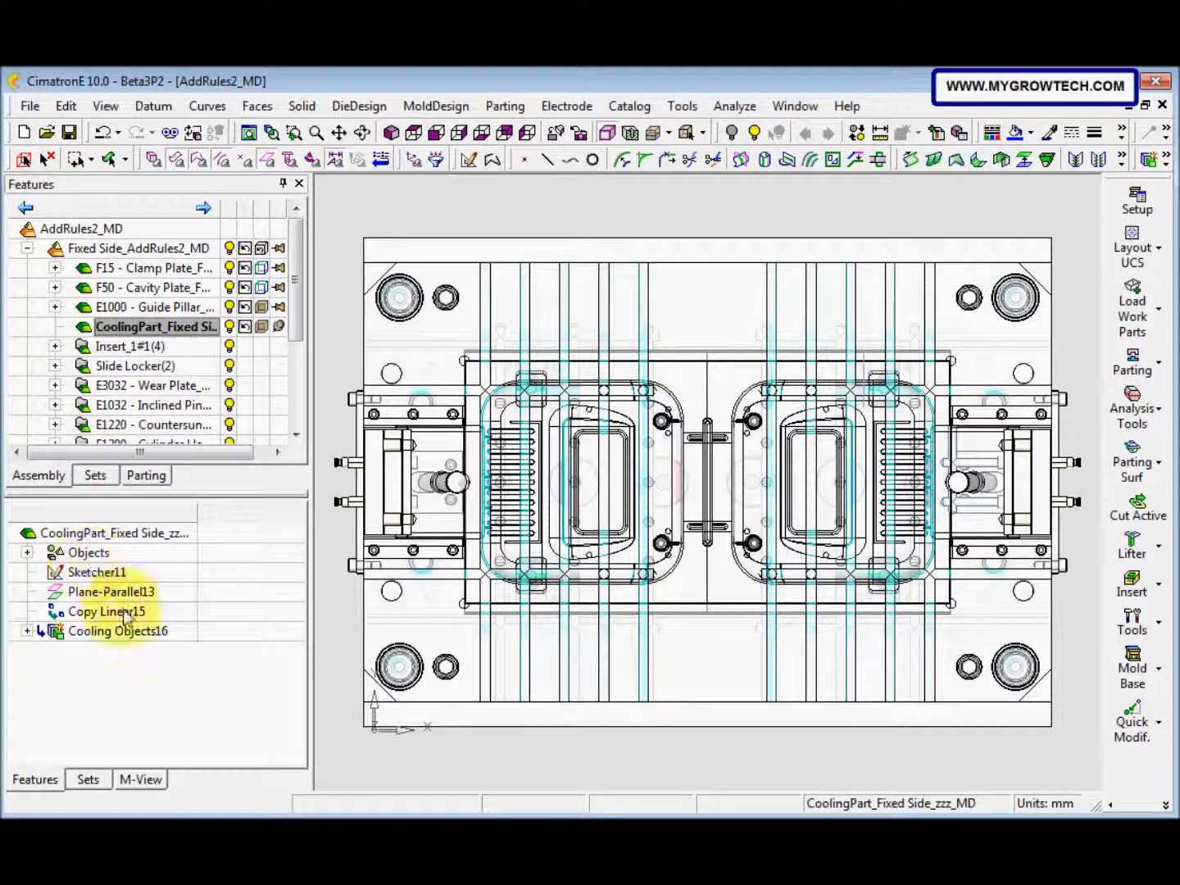
{"action": "right_click", "coordinate": [129, 641]}
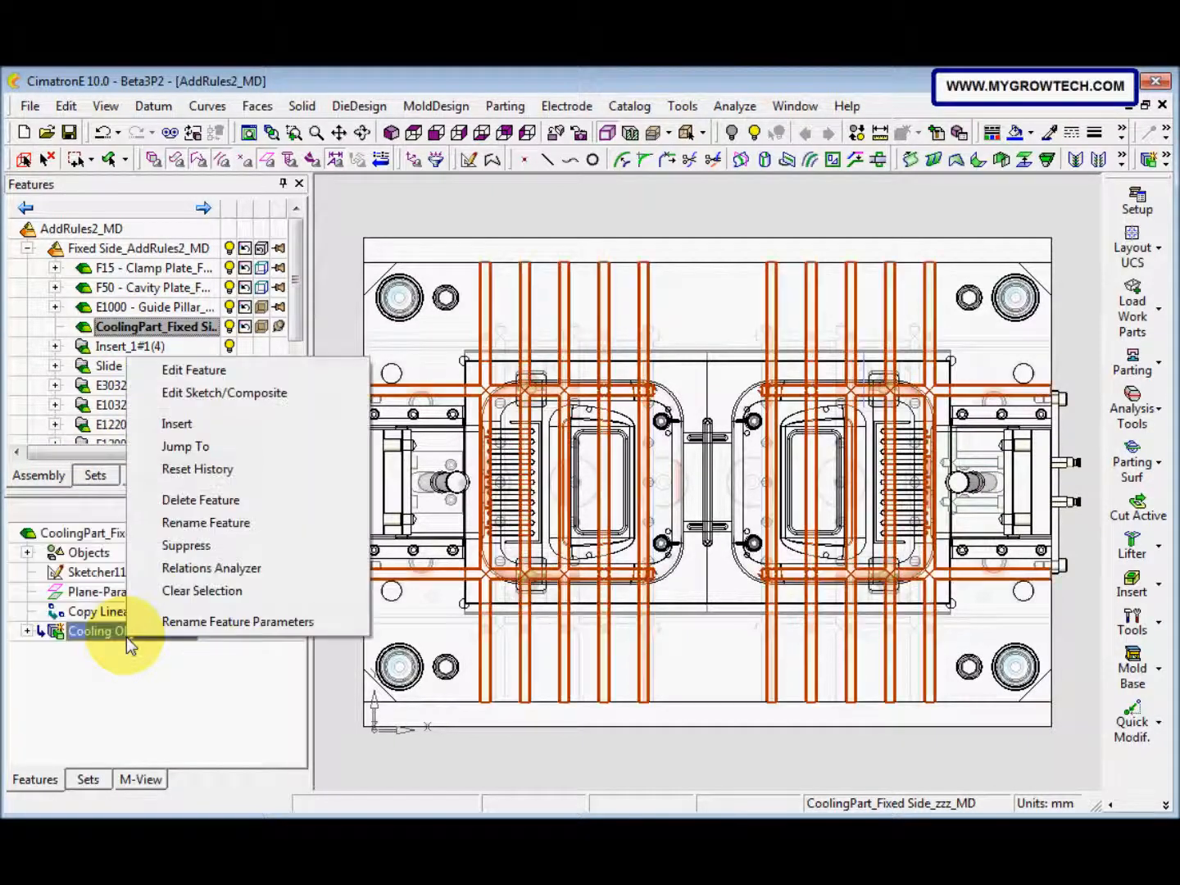
{"action": "left_click", "coordinate": [225, 373]}
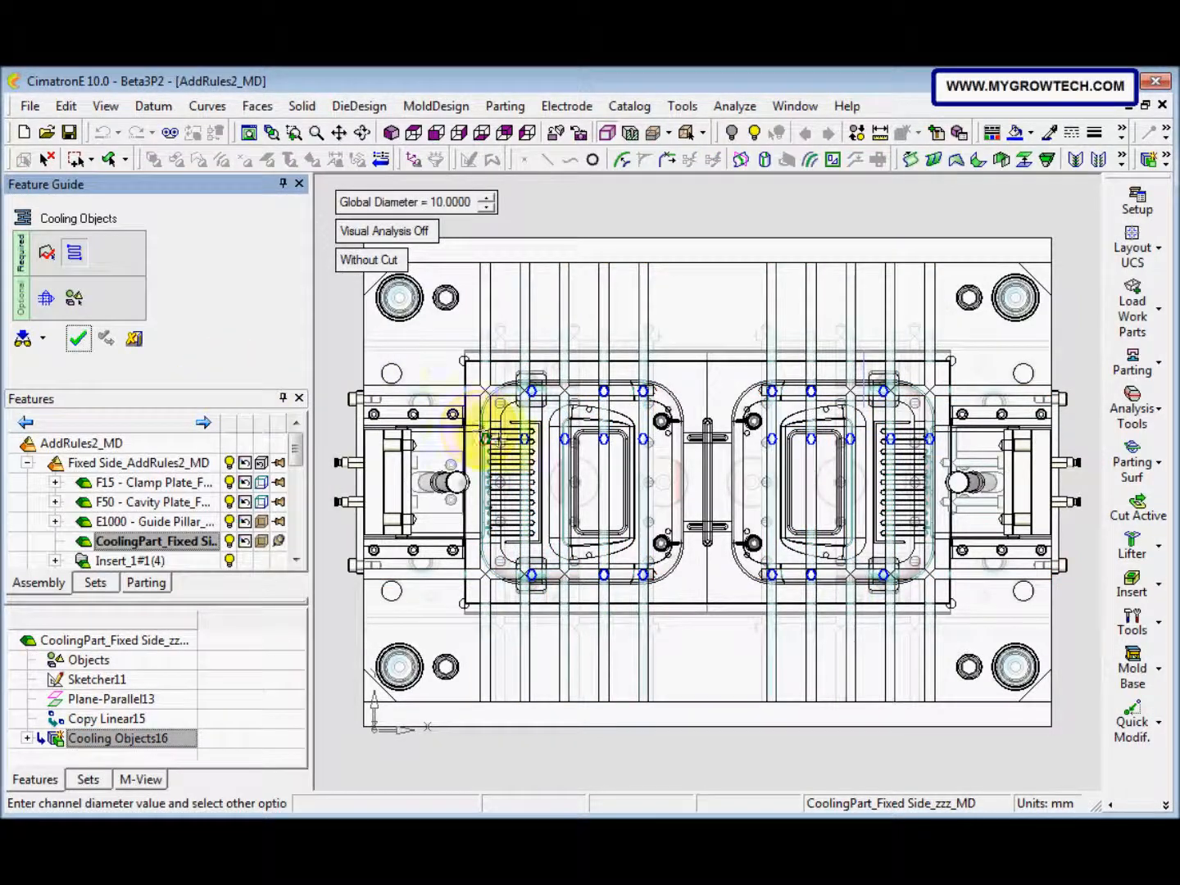
{"action": "left_click", "coordinate": [485, 438]}
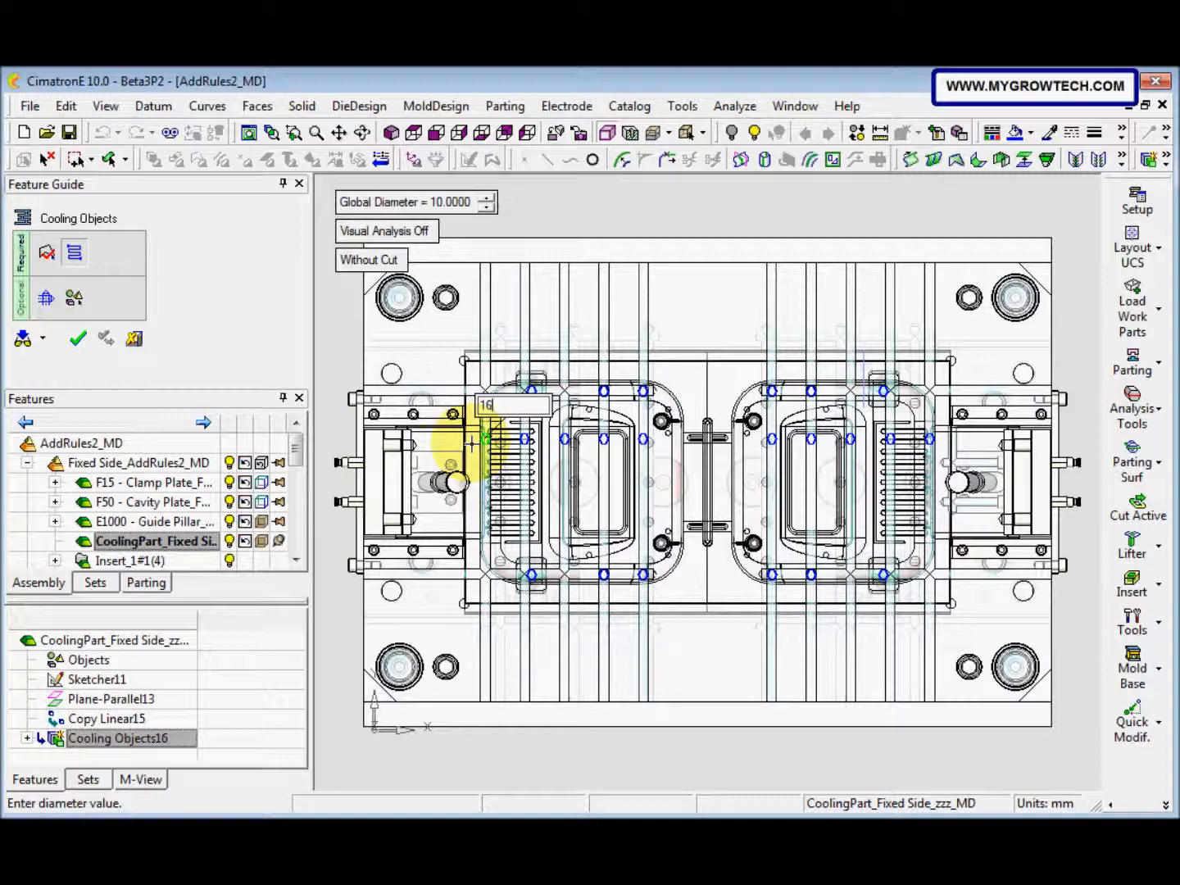
{"action": "key", "text": "Return"}
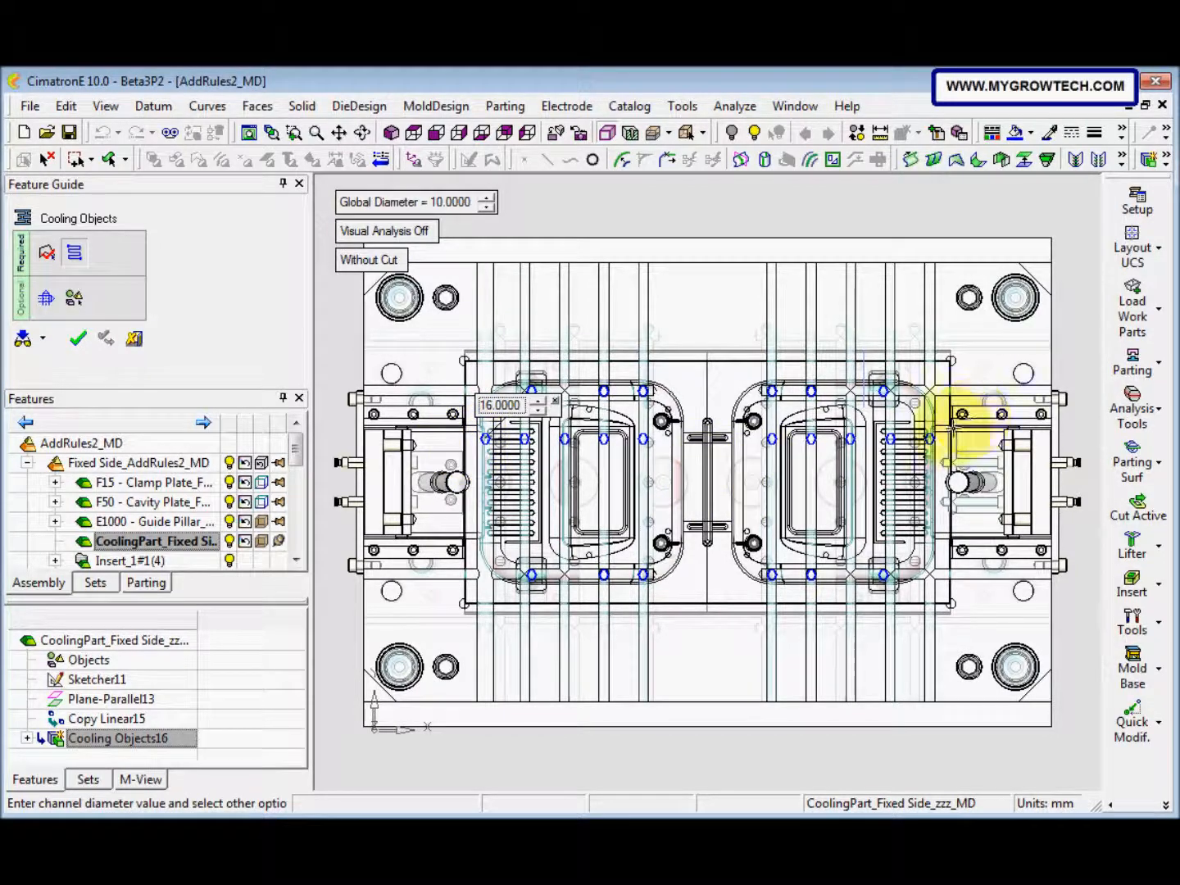
{"action": "left_click", "coordinate": [931, 439]}
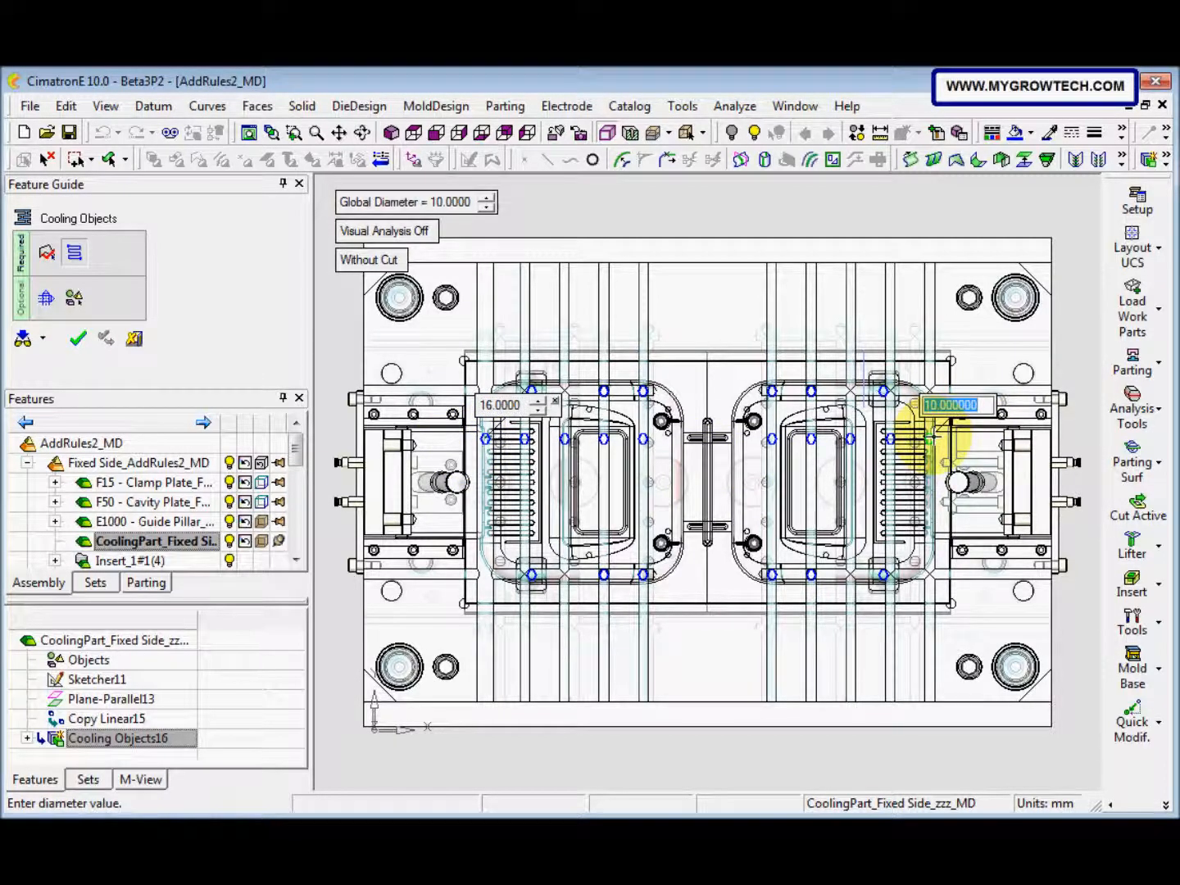
{"action": "type", "text": "16"}
{"action": "key", "text": "Return"}
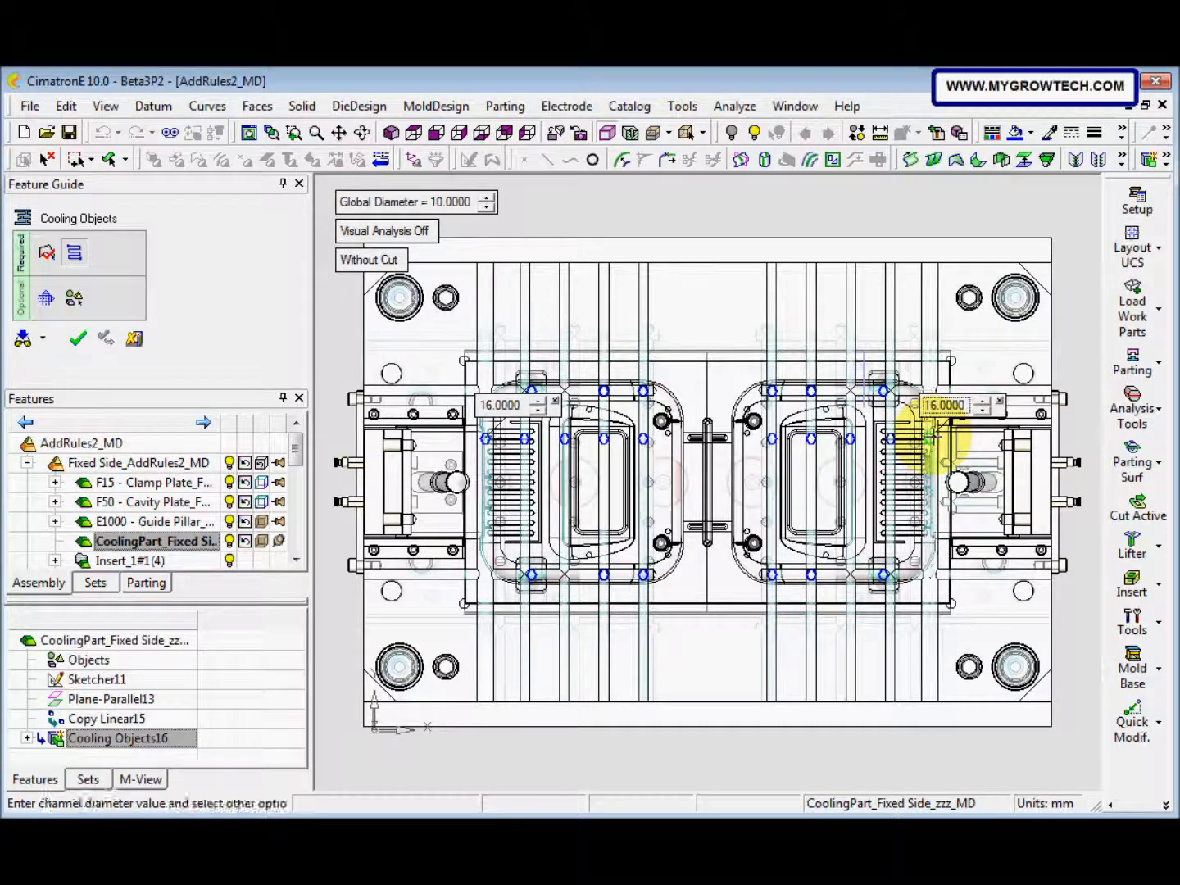
{"action": "left_click", "coordinate": [81, 340]}
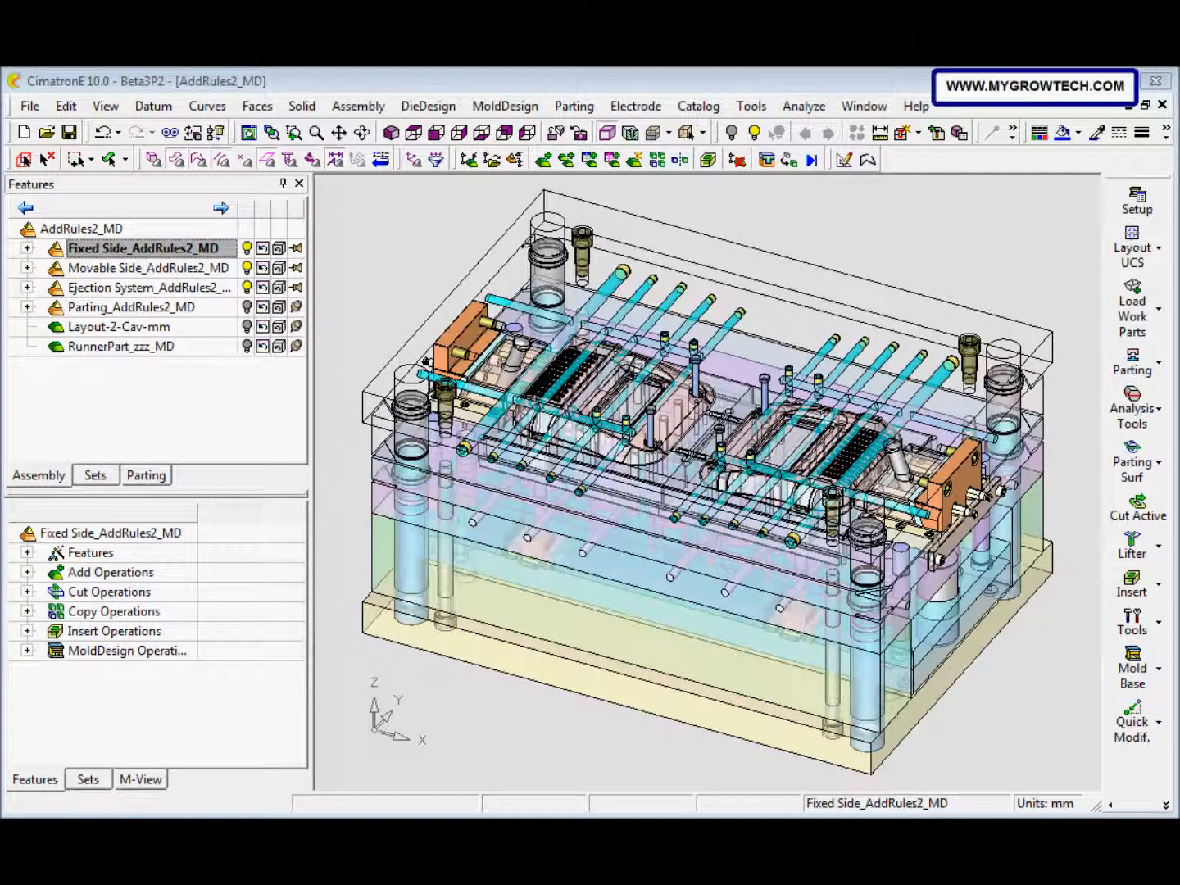
Activate the top-level AddRules2_MD assembly.
{"action": "double_click", "coordinate": [73, 230]}
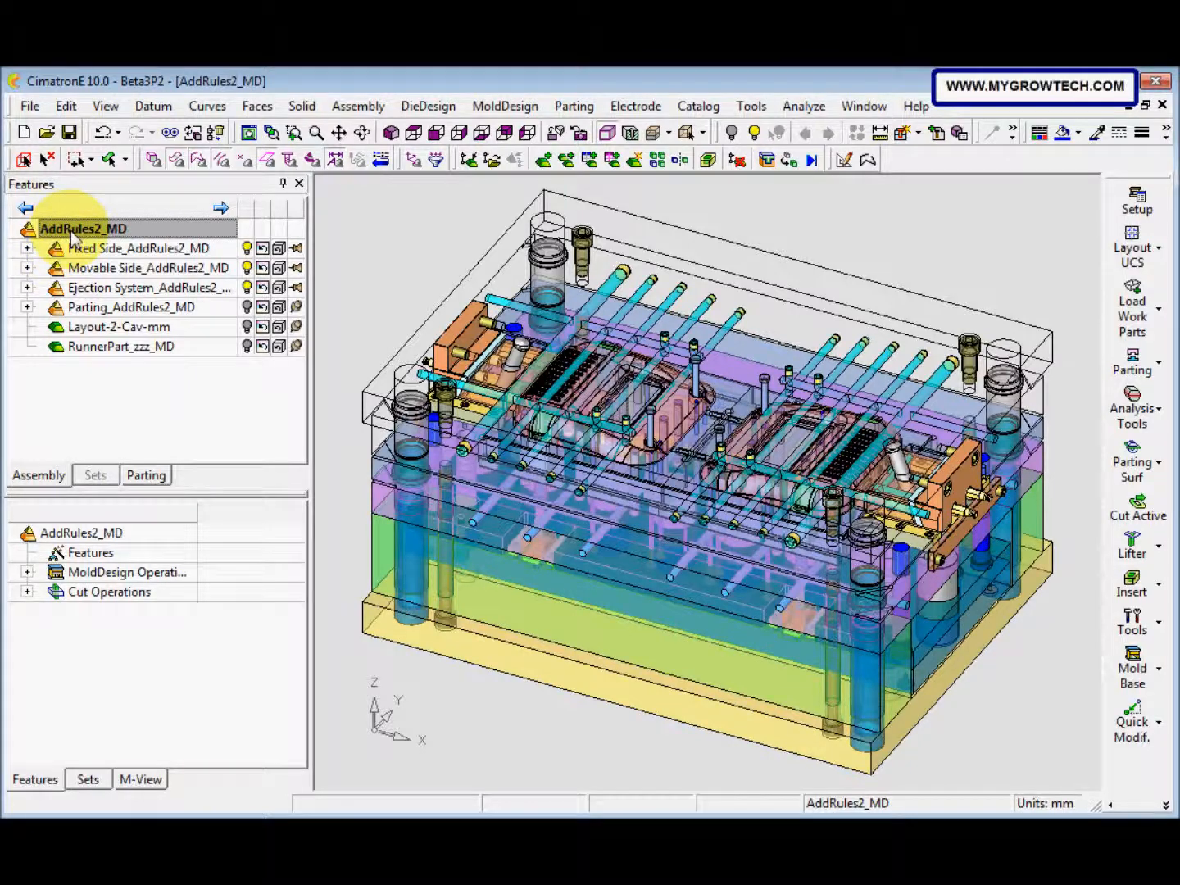
{"action": "right_click", "coordinate": [72, 234]}
{"action": "left_click", "coordinate": [115, 246]}
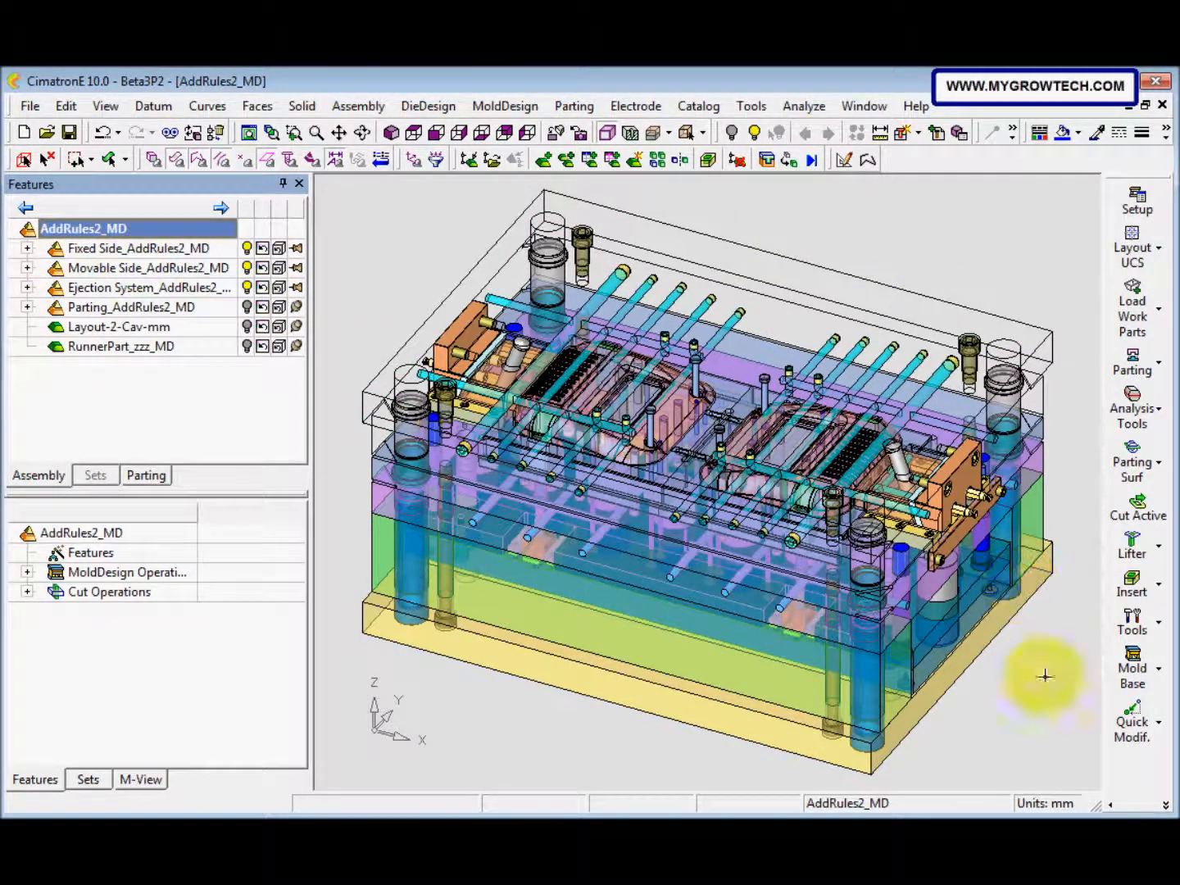
Add a mold component from the Meusburger catalog, choosing the E1200 cylinder head screw with d1 filtered to 10 and placing rules enabled.
{"action": "left_click", "coordinate": [1114, 807]}
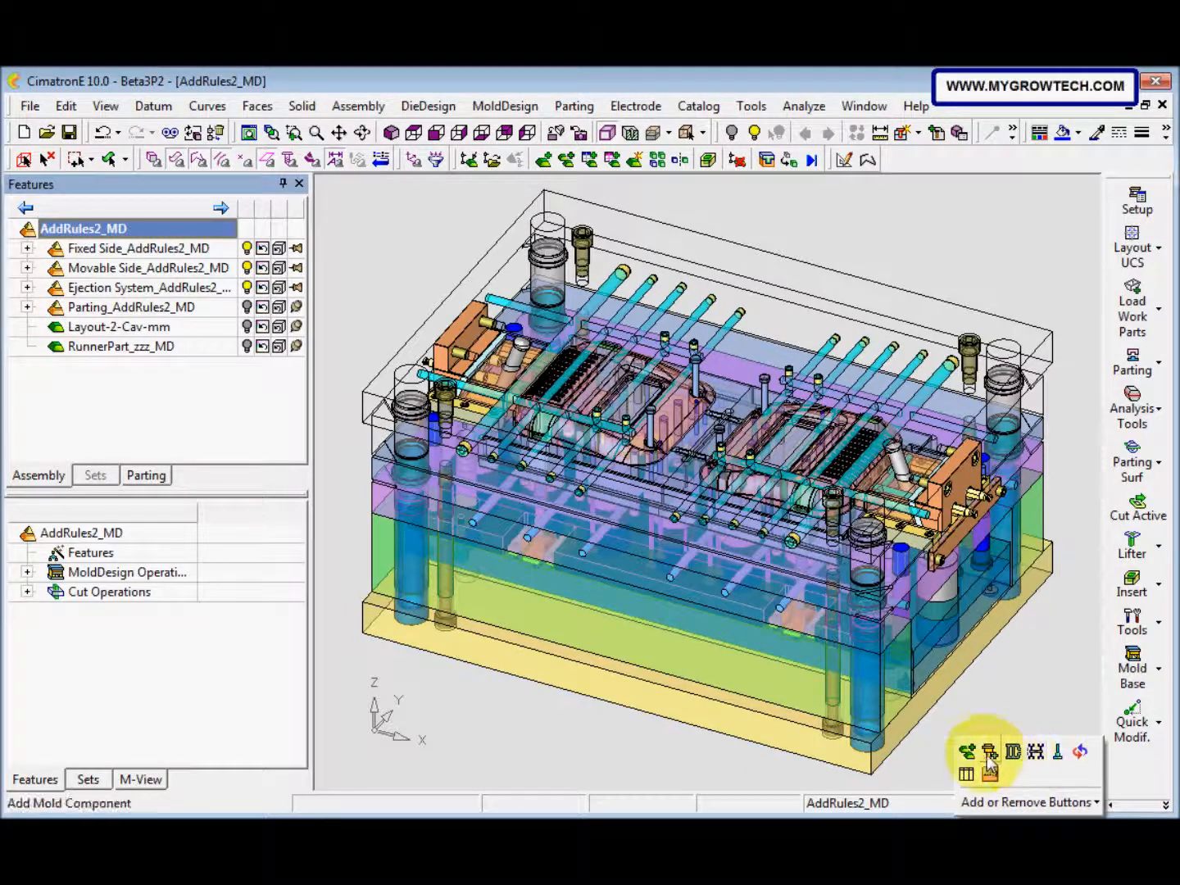
{"action": "left_click", "coordinate": [988, 752]}
{"action": "left_click", "coordinate": [1056, 741]}
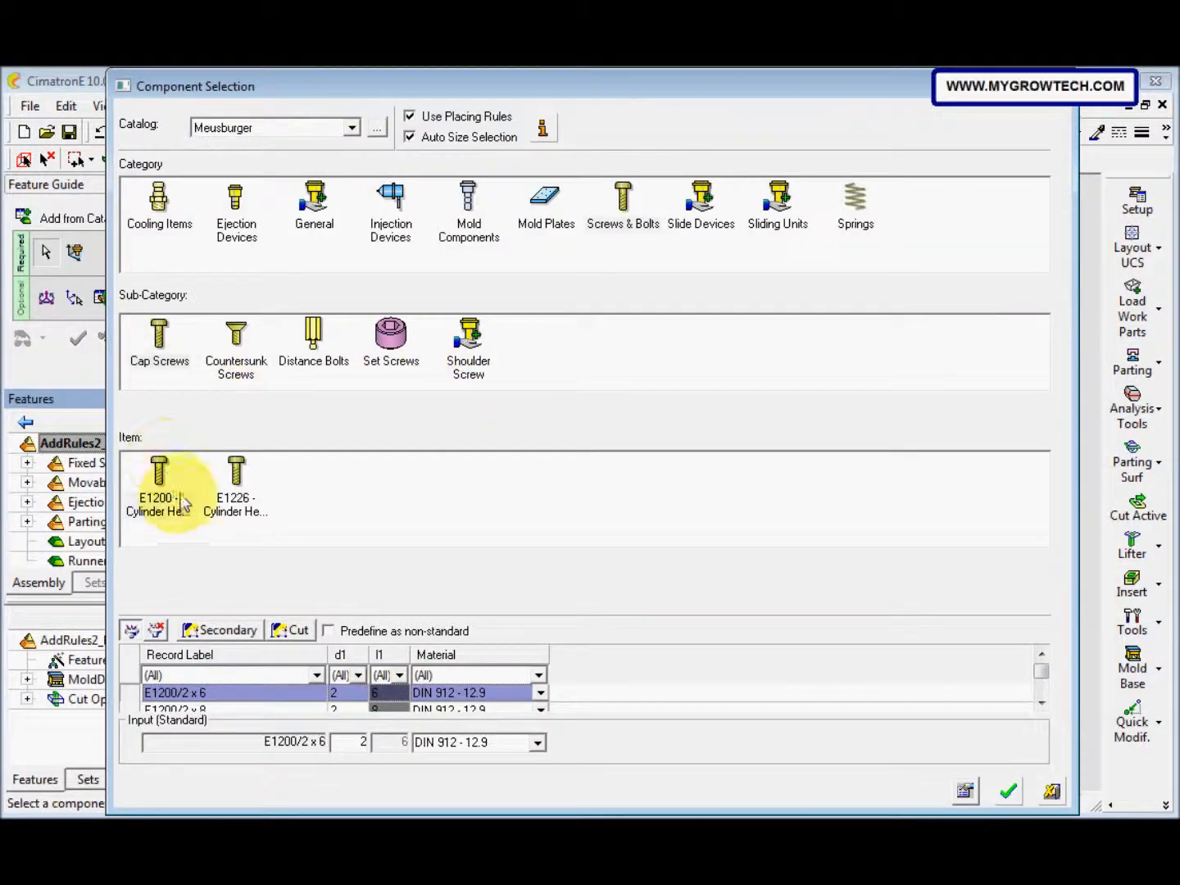
{"action": "left_click", "coordinate": [170, 512]}
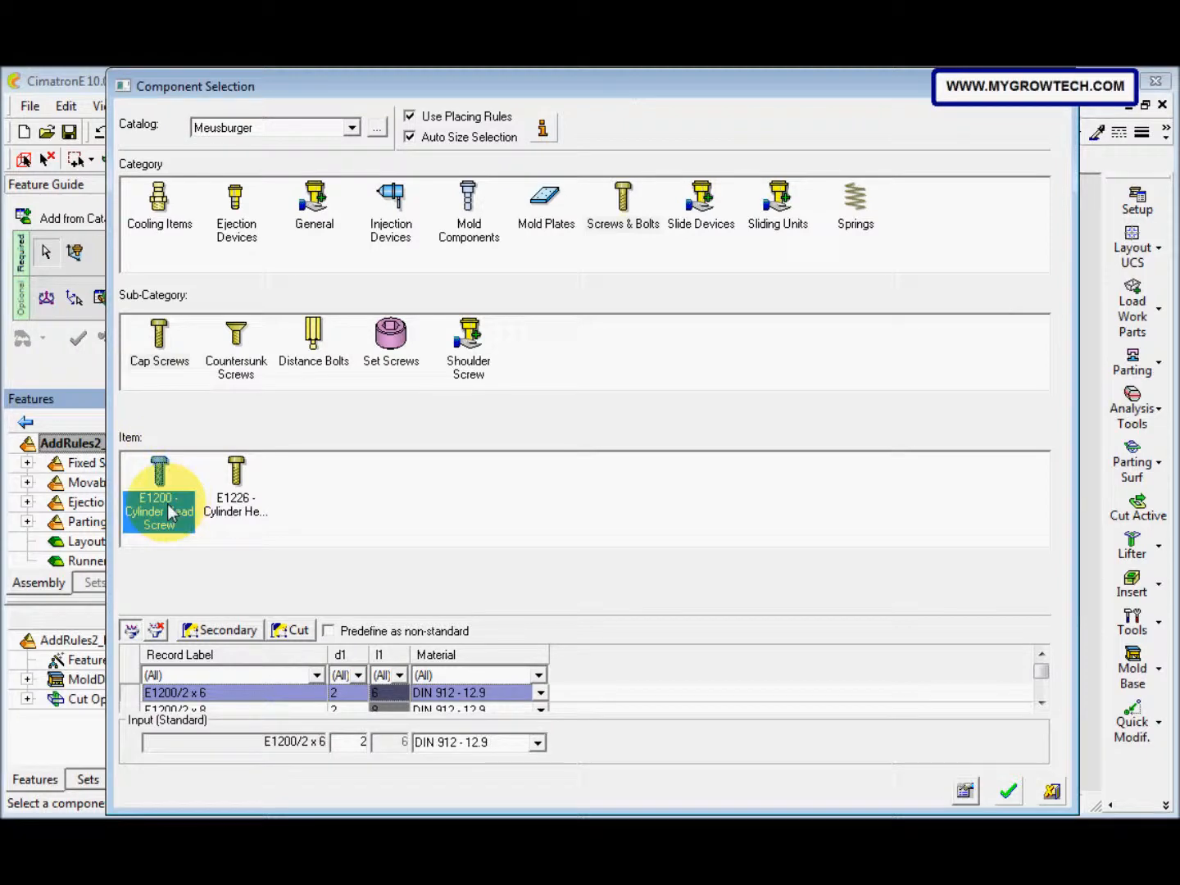
{"action": "left_click", "coordinate": [357, 674]}
{"action": "left_click", "coordinate": [337, 763]}
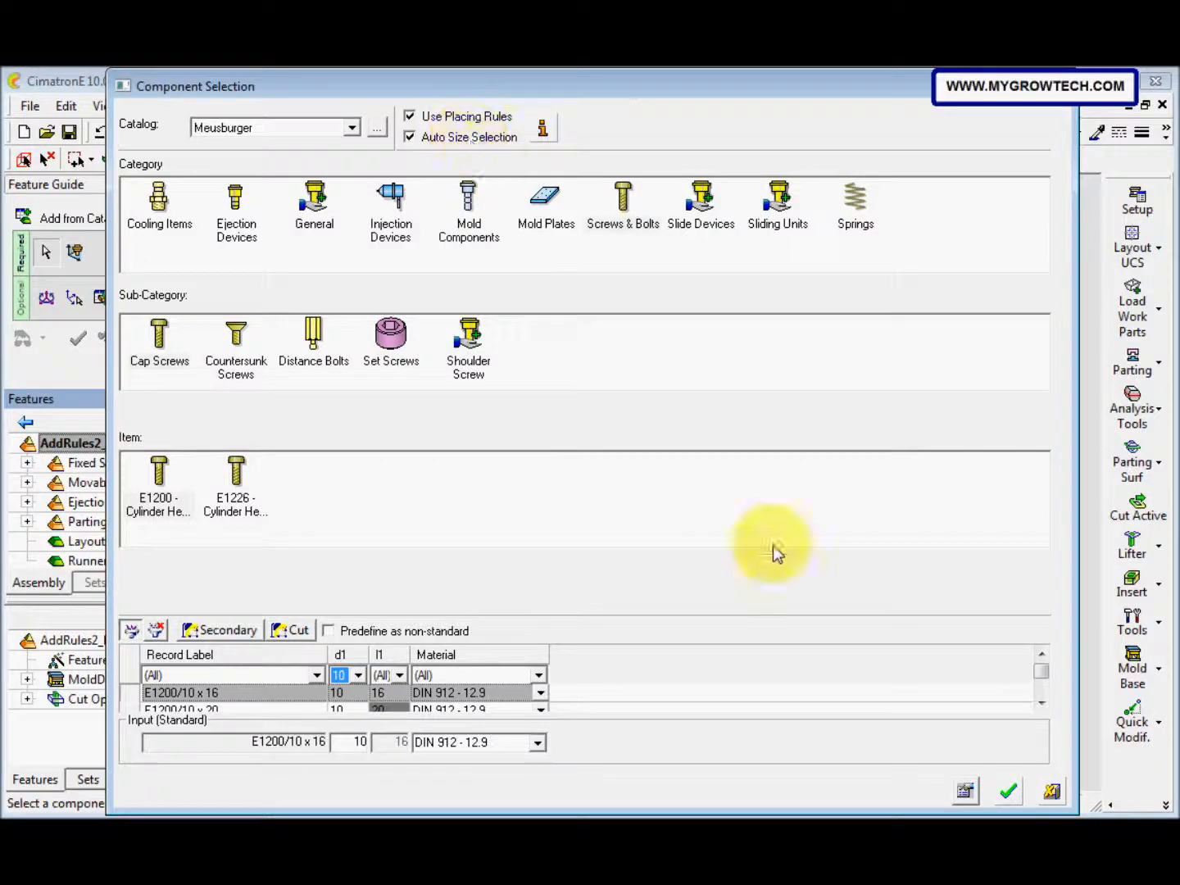
{"action": "left_click", "coordinate": [1010, 792]}
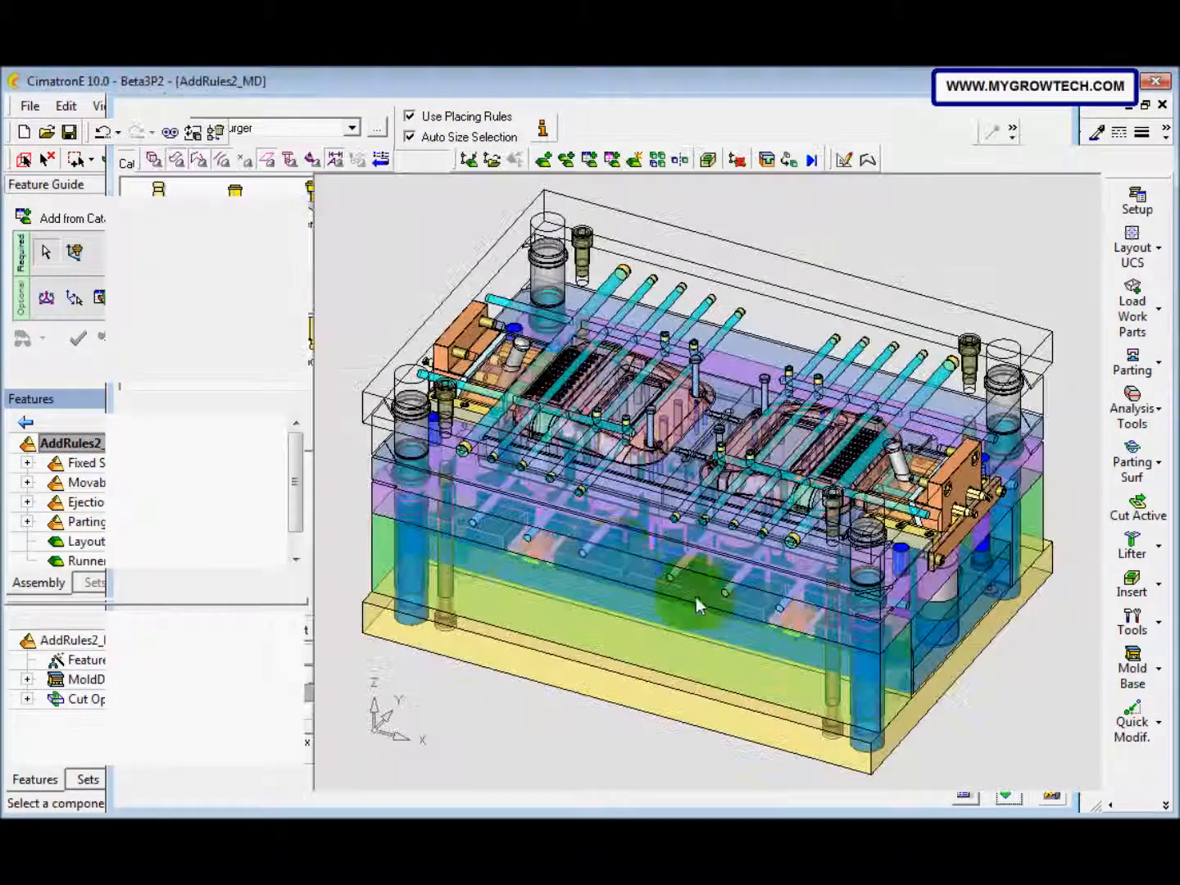
Place the screws on the outer face of the bottom clamp plate, one at the centre of each of the eight round support pillars.
{"action": "left_click", "coordinate": [482, 132]}
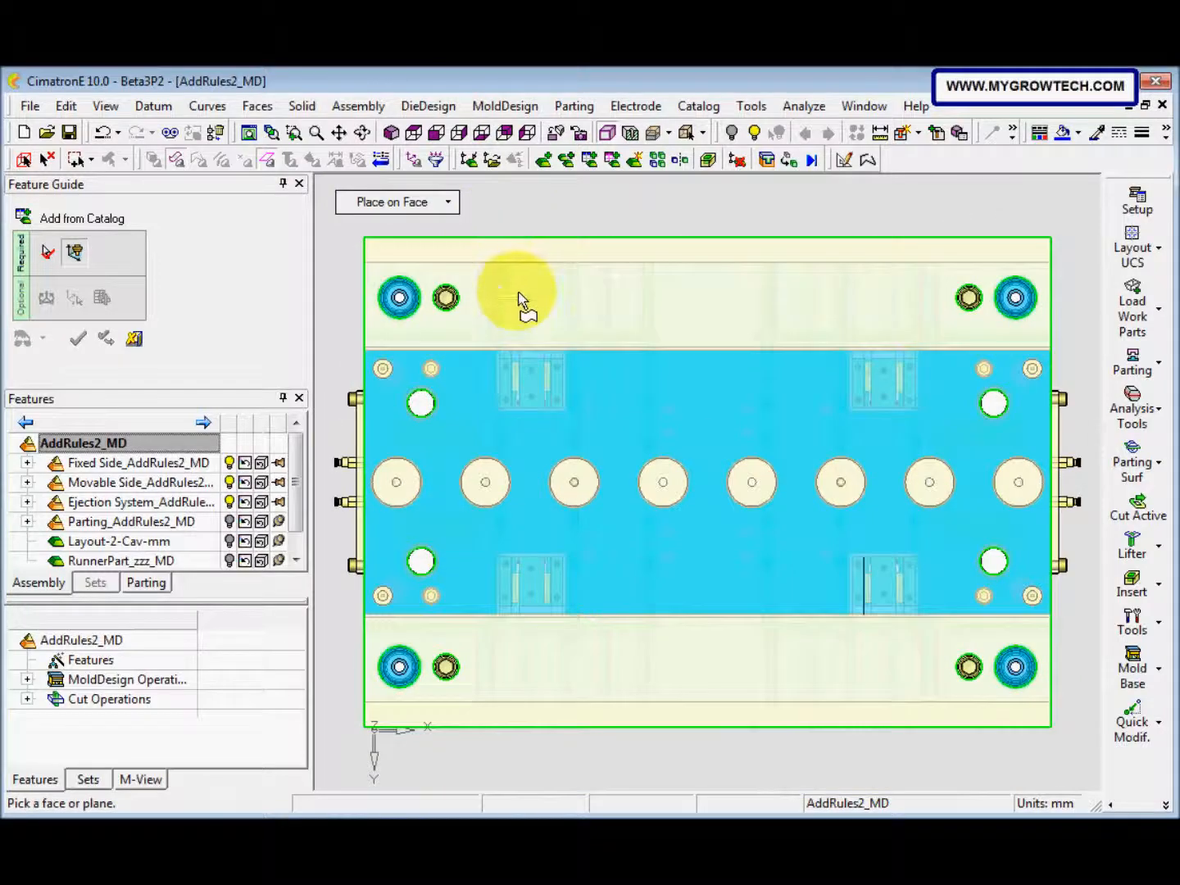
{"action": "left_click", "coordinate": [519, 301]}
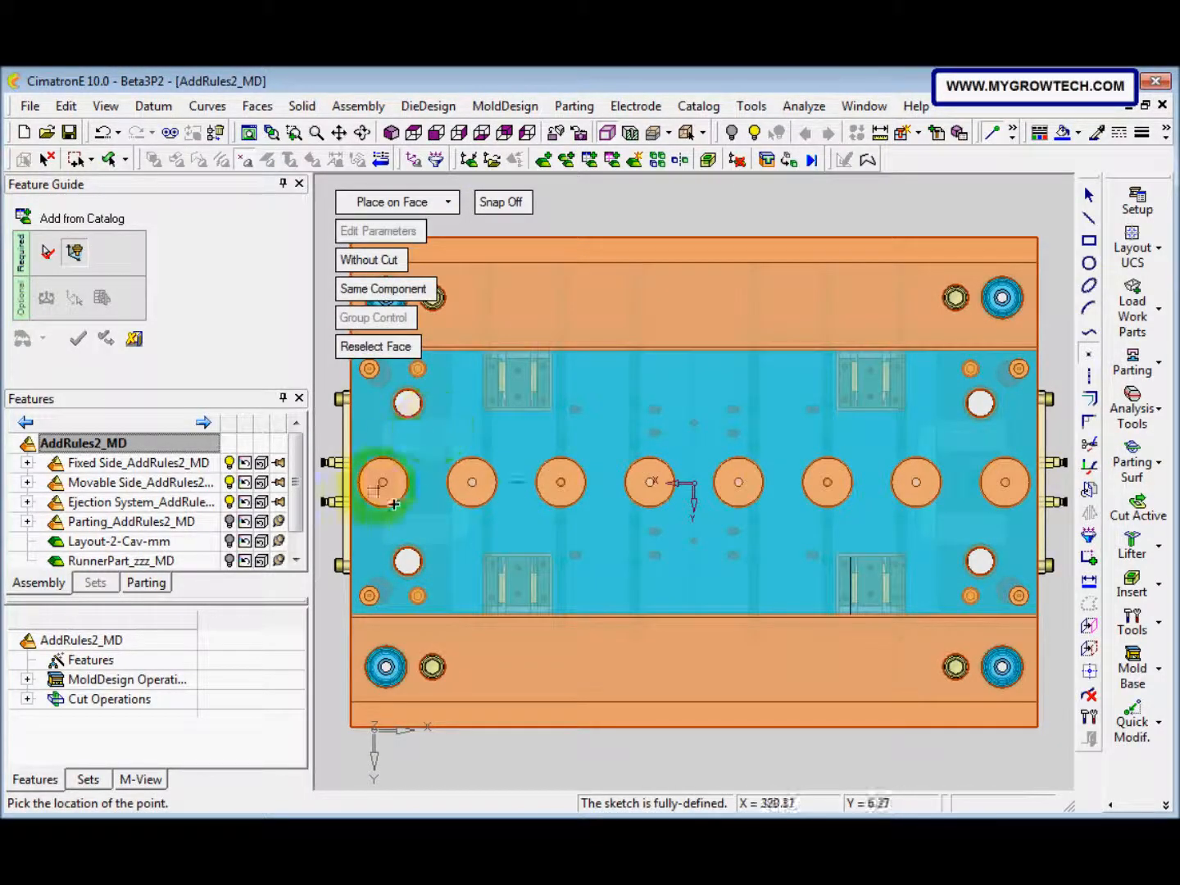
{"action": "left_click", "coordinate": [400, 498]}
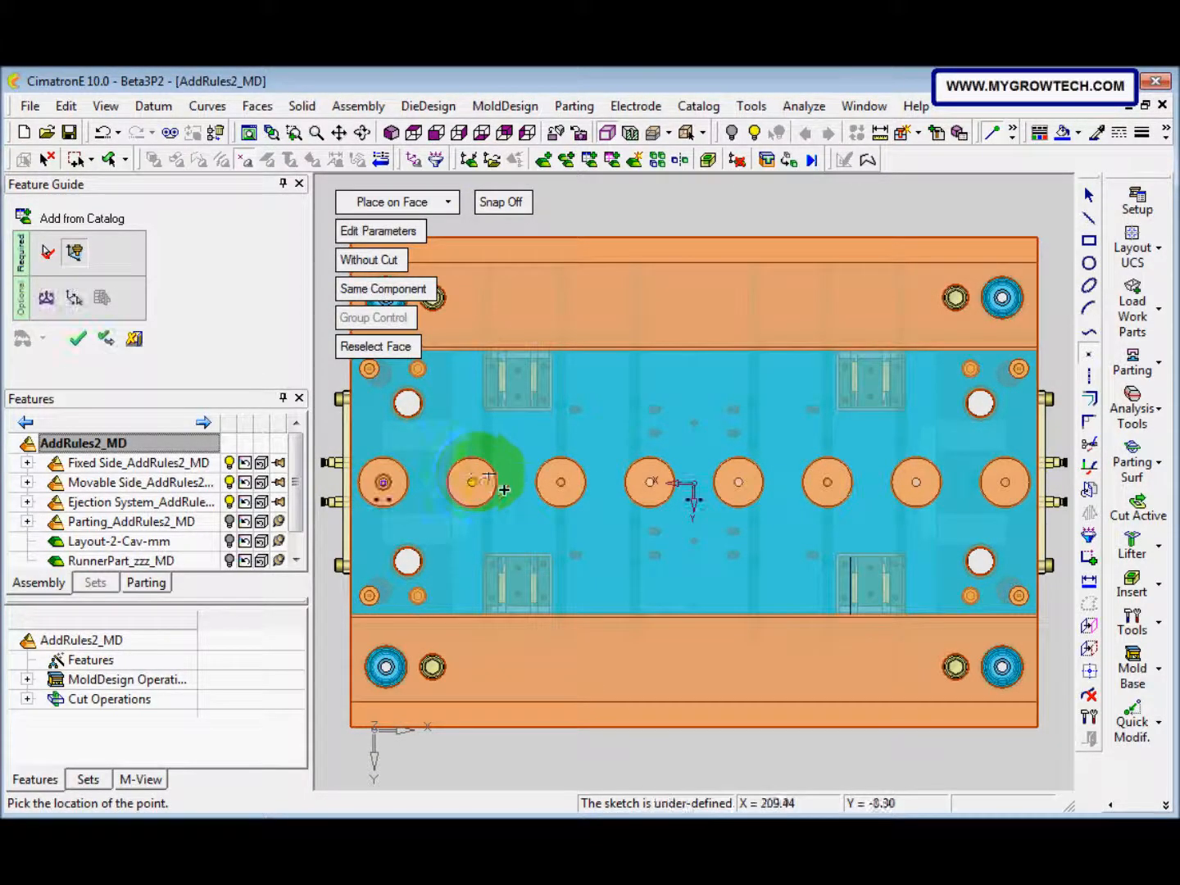
{"action": "left_click", "coordinate": [488, 499]}
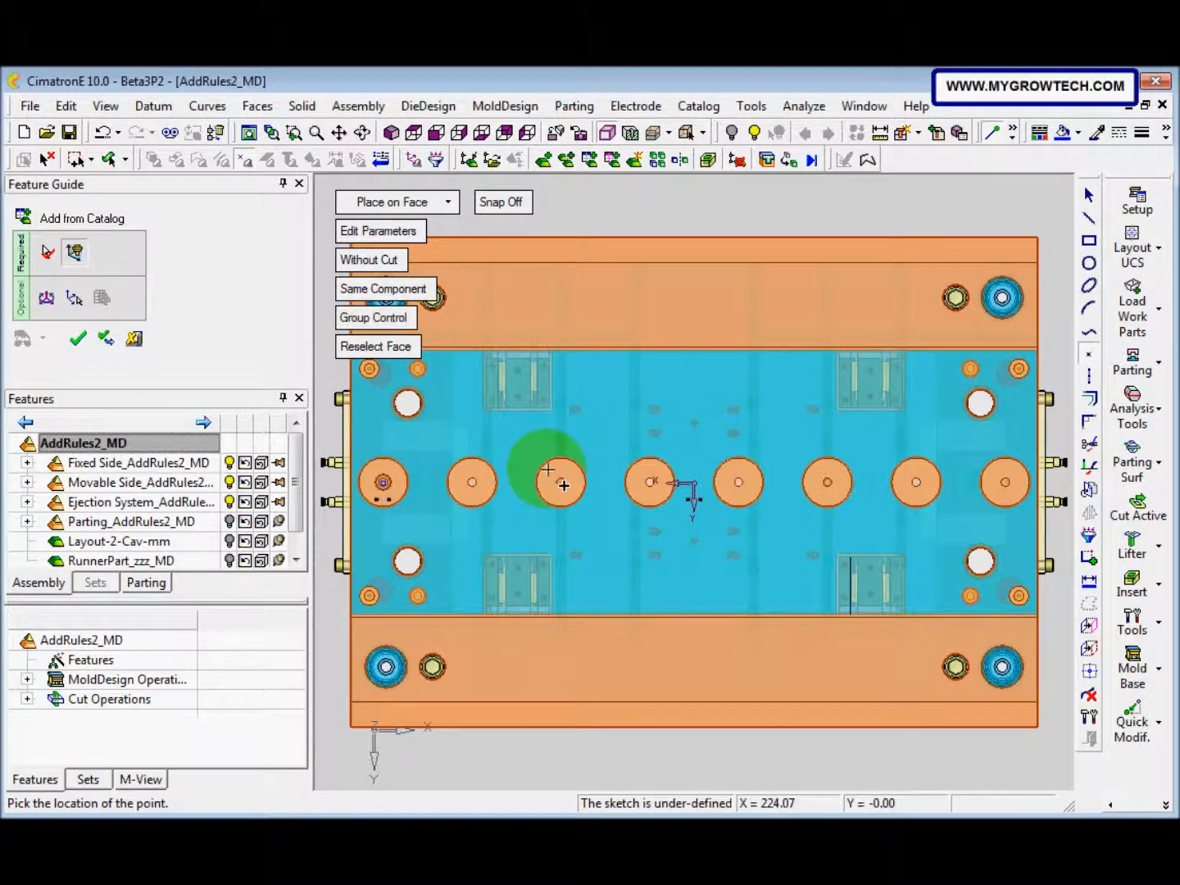
{"action": "left_click", "coordinate": [577, 499]}
{"action": "left_click", "coordinate": [681, 495]}
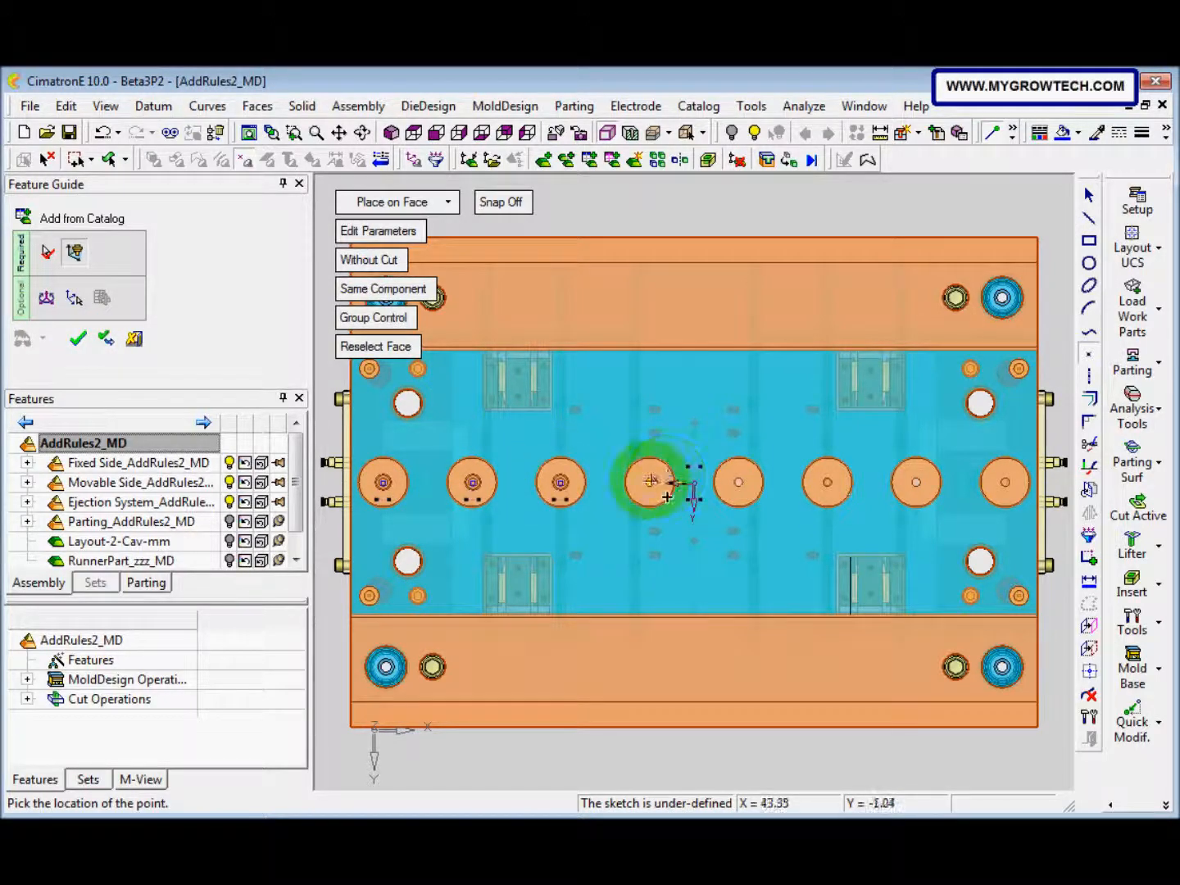
{"action": "left_click", "coordinate": [756, 498]}
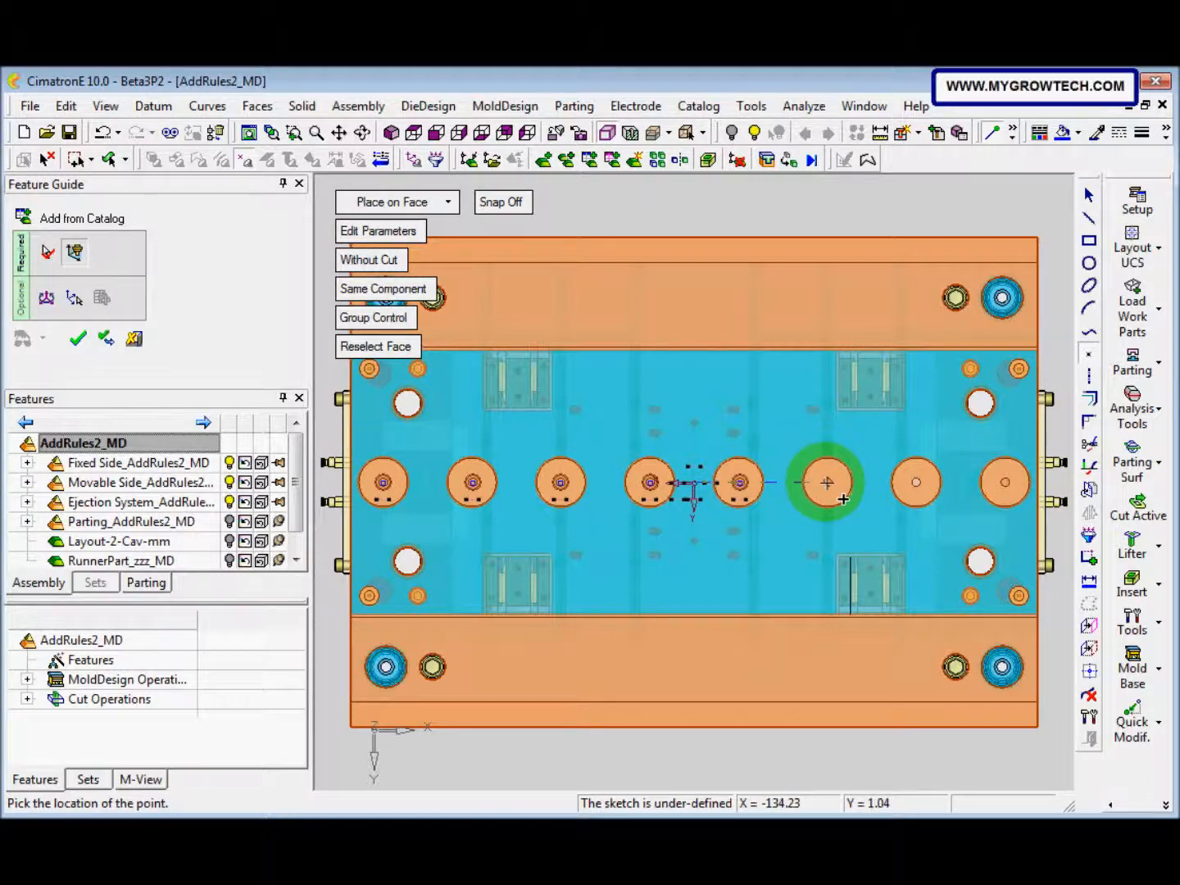
{"action": "left_click", "coordinate": [844, 499]}
{"action": "left_click", "coordinate": [935, 499]}
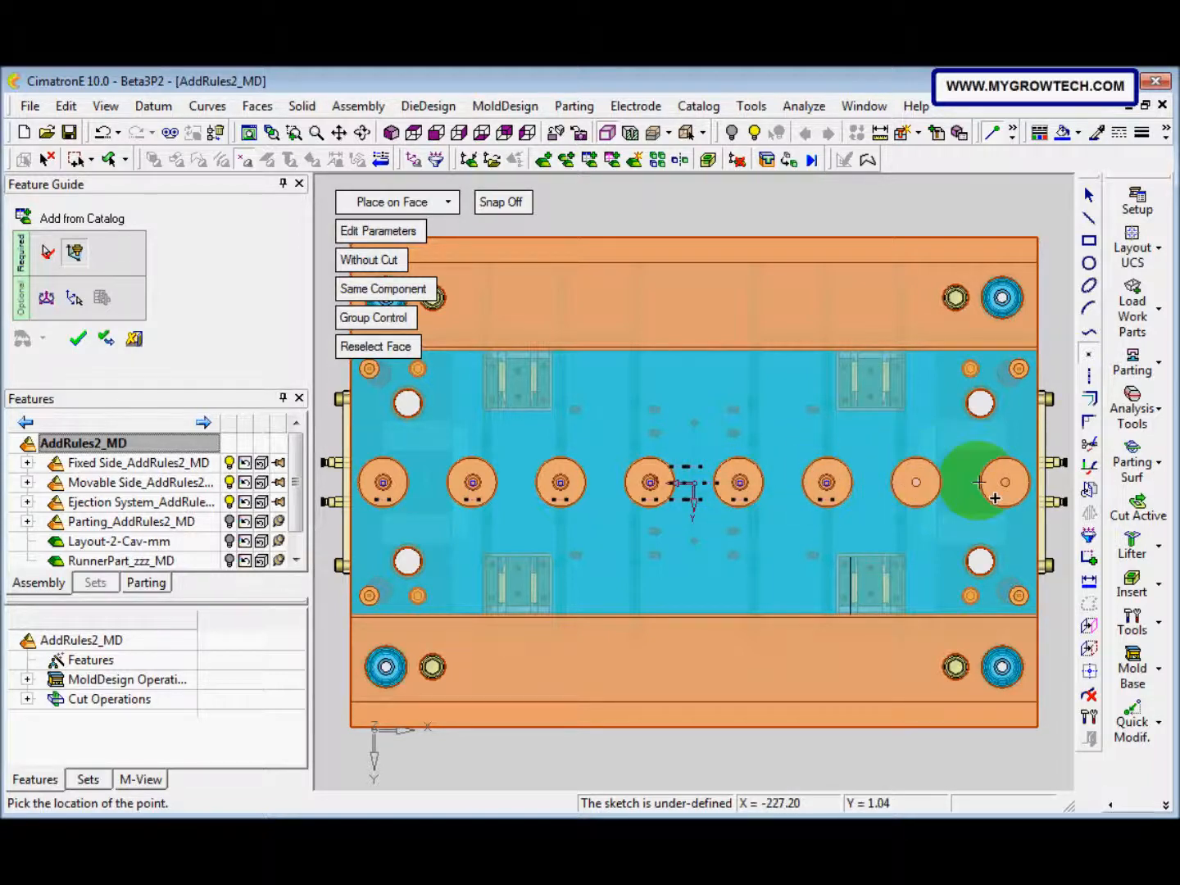
{"action": "left_click", "coordinate": [1021, 499]}
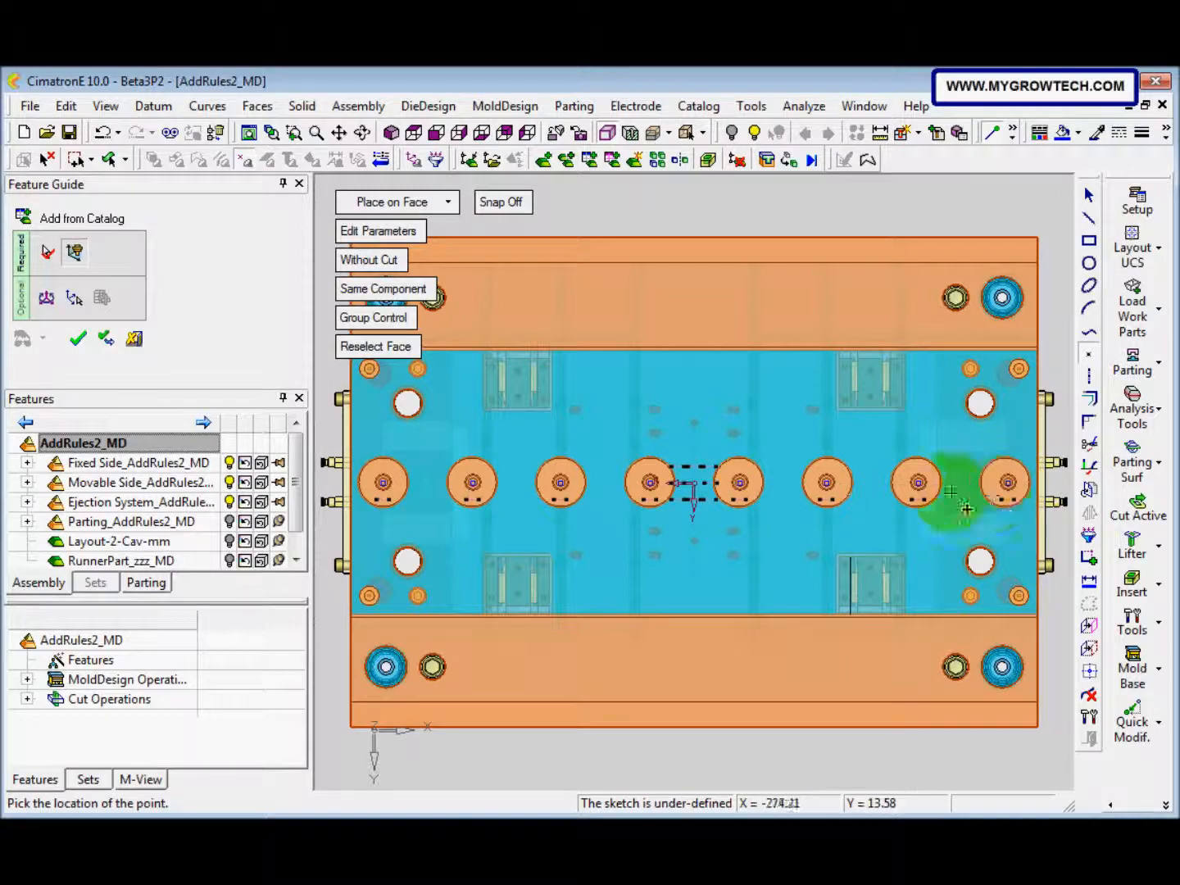
Pick the target face for the eight support pillar screws and complete their placement in the assembly.
{"action": "middle_click_drag", "start_coordinate": [563, 611], "coordinate": [564, 485]}
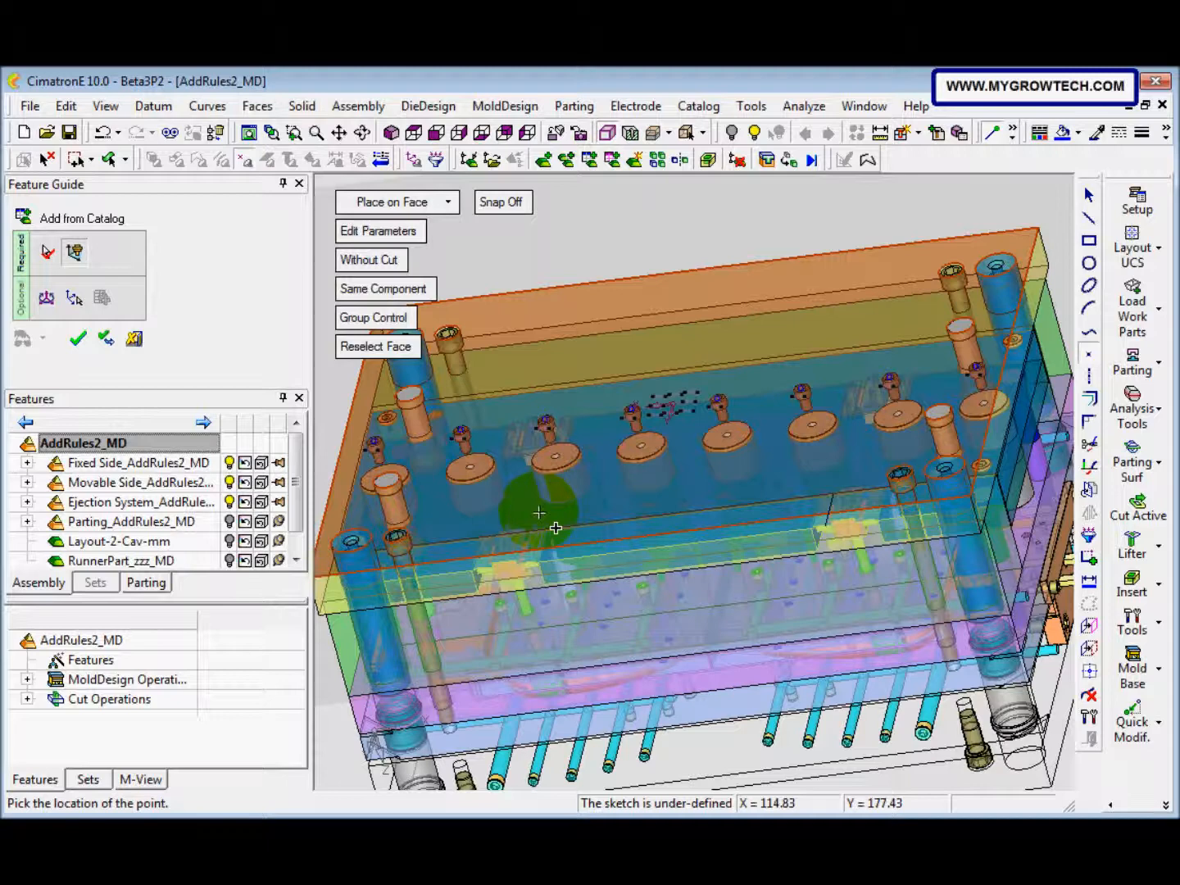
{"action": "right_click", "coordinate": [562, 374]}
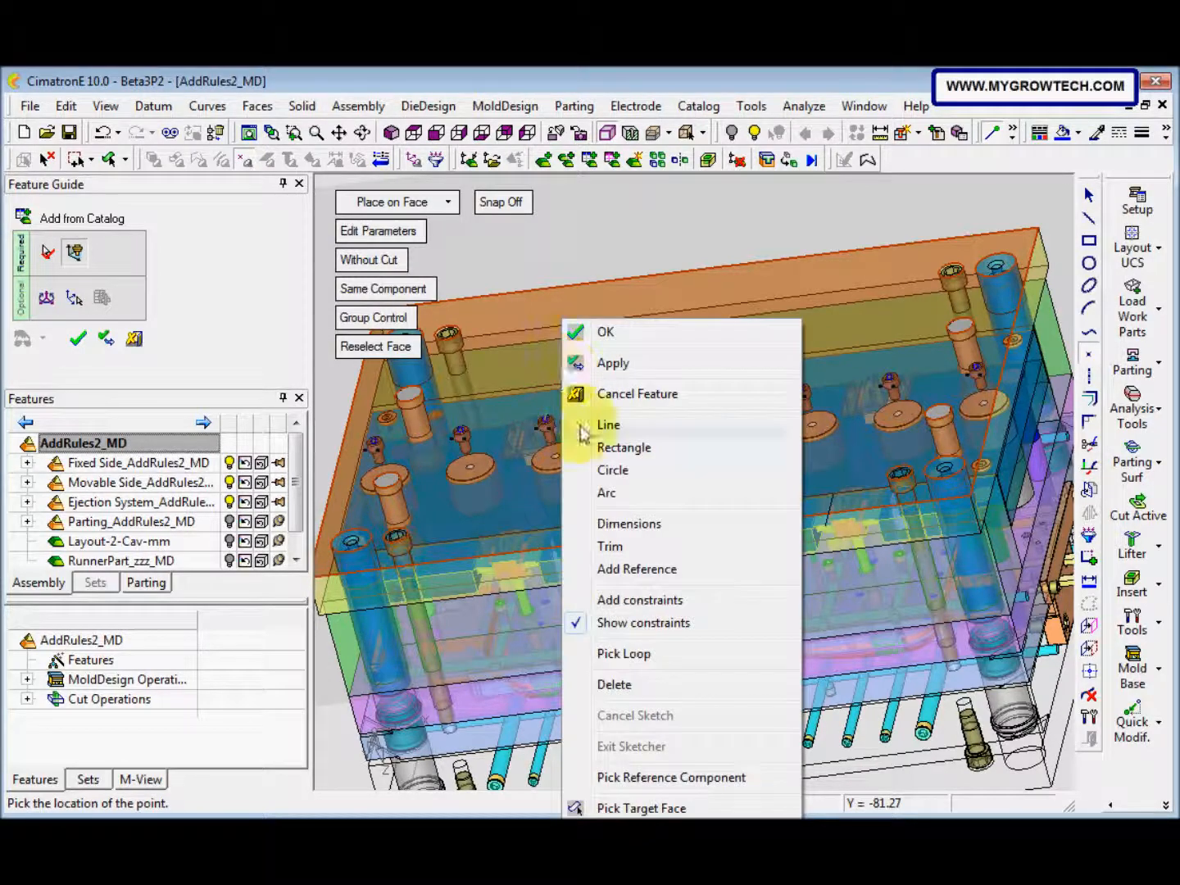
{"action": "left_click", "coordinate": [617, 808]}
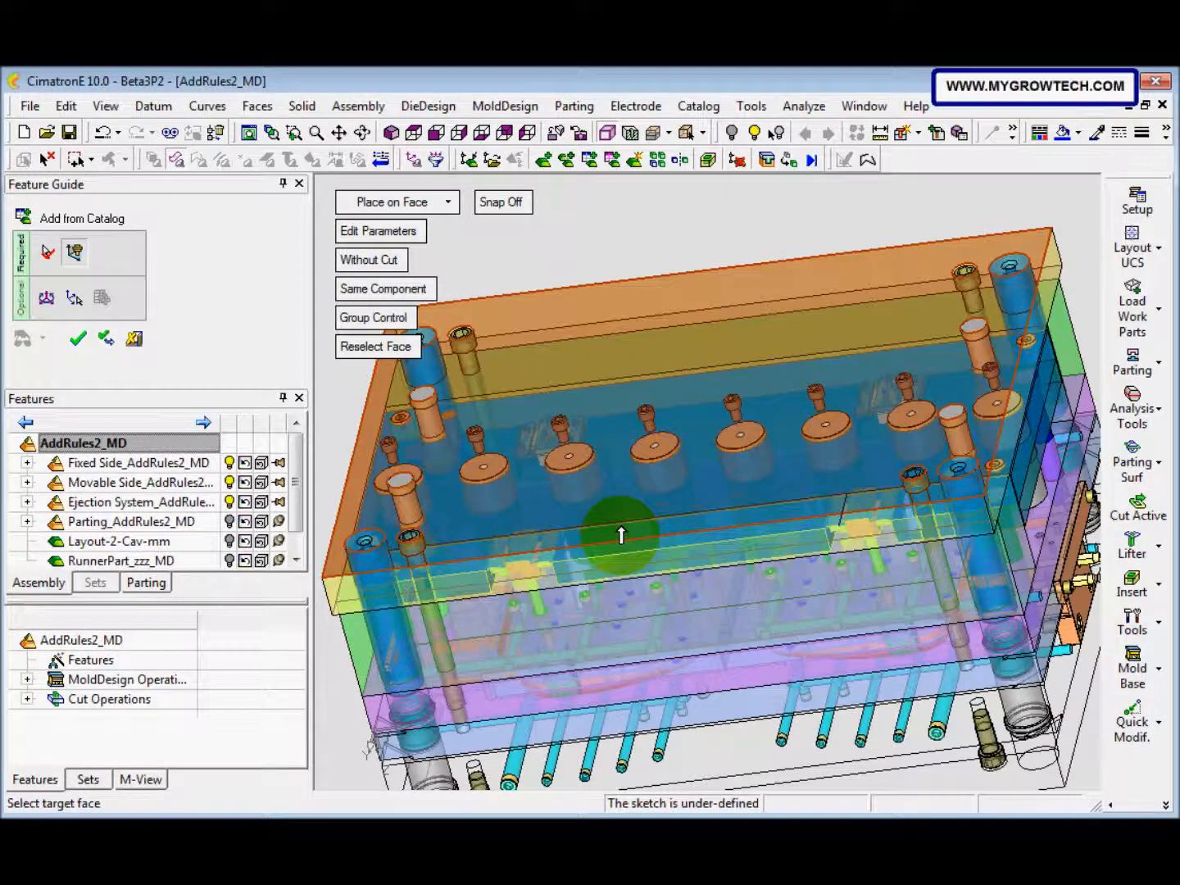
{"action": "left_click", "coordinate": [622, 535]}
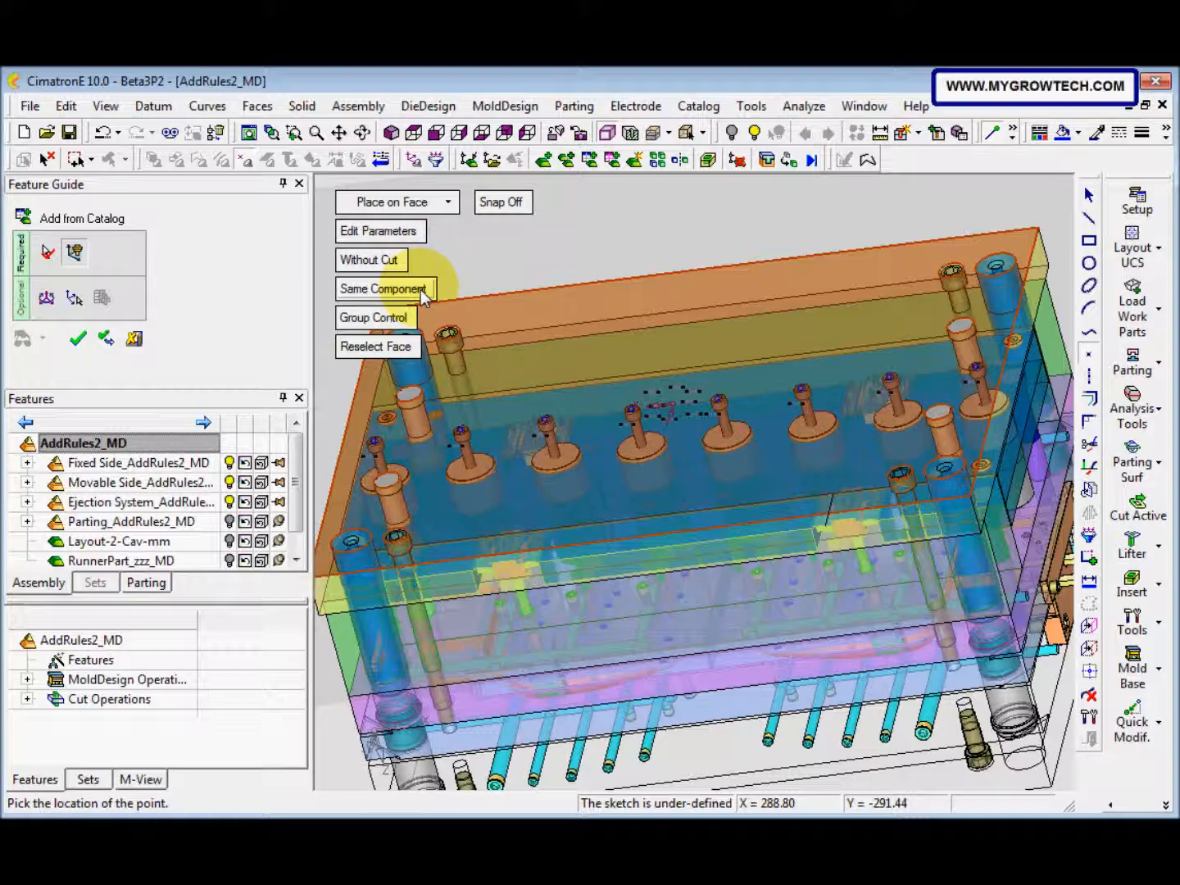
{"action": "right_click", "coordinate": [491, 279]}
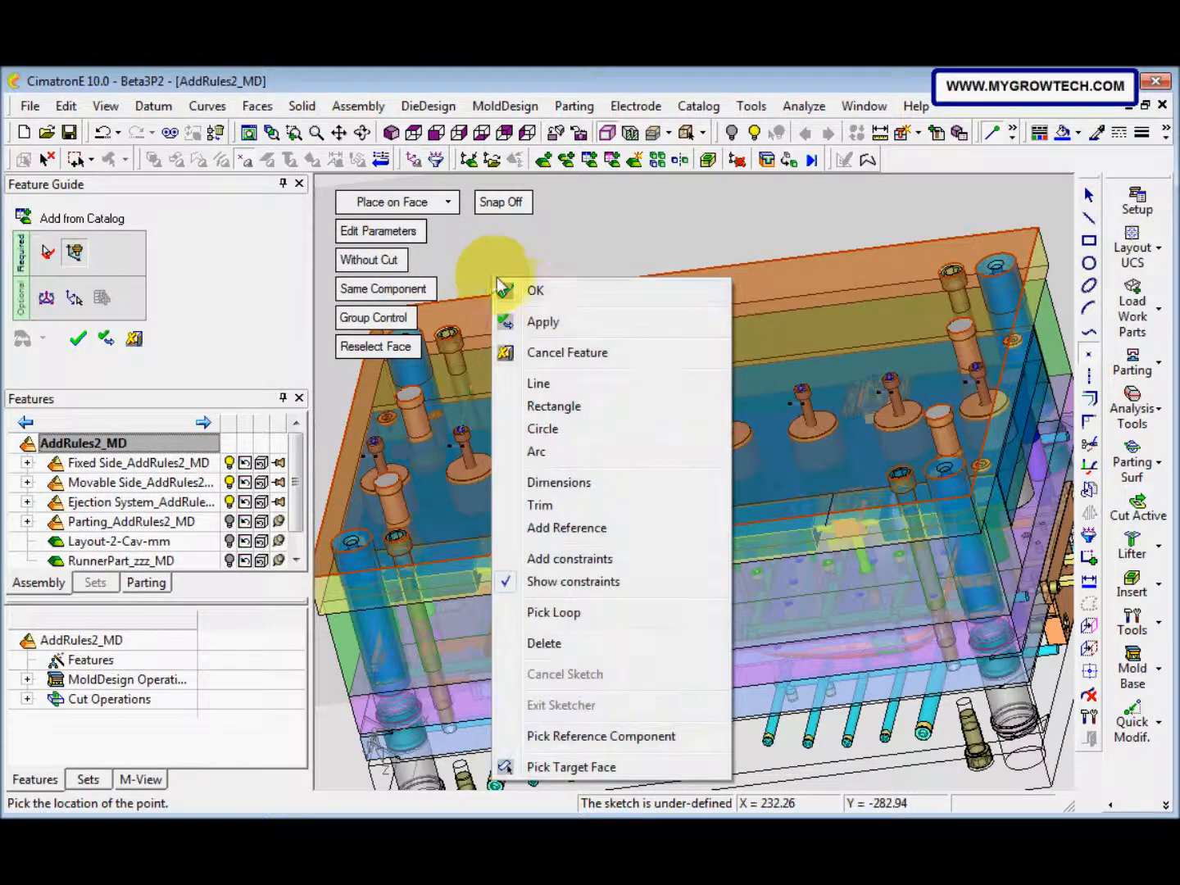
{"action": "left_click", "coordinate": [538, 297]}
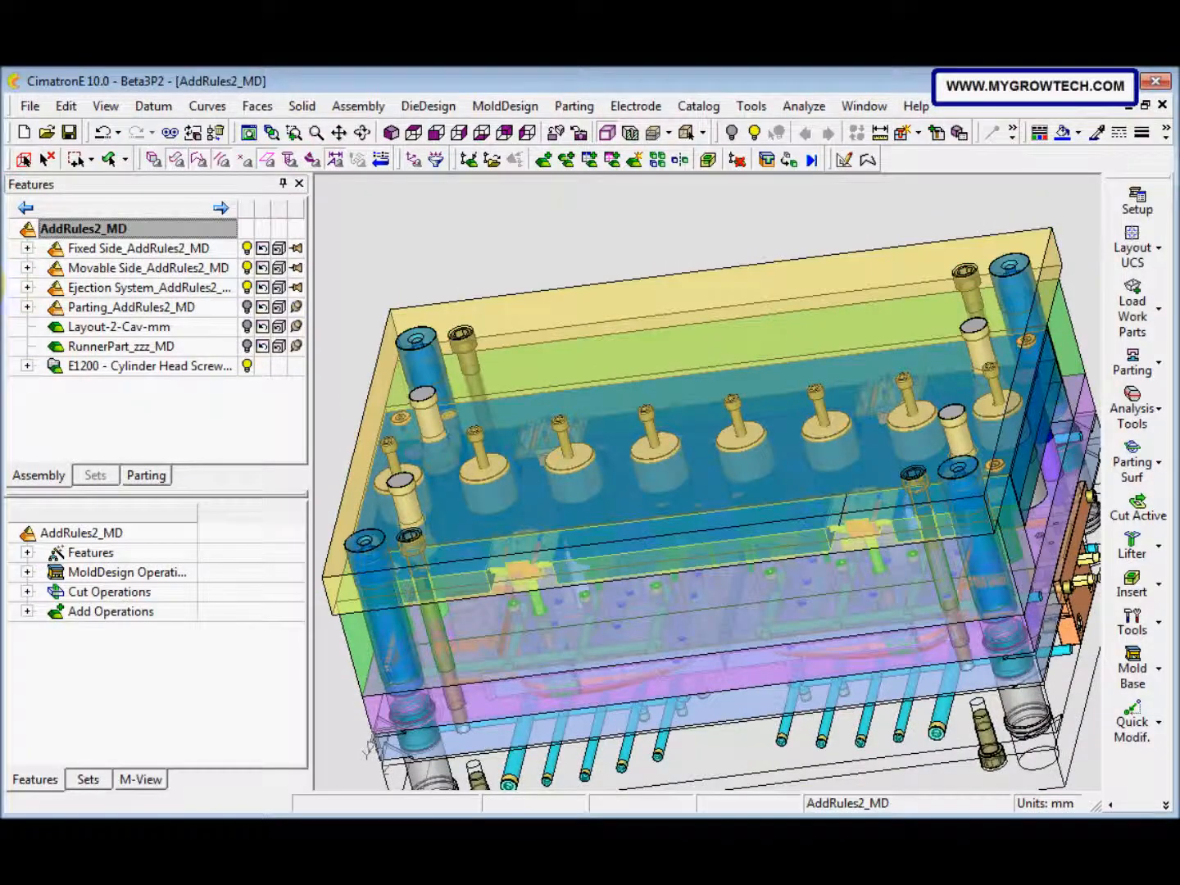
{"action": "left_click", "coordinate": [392, 132]}
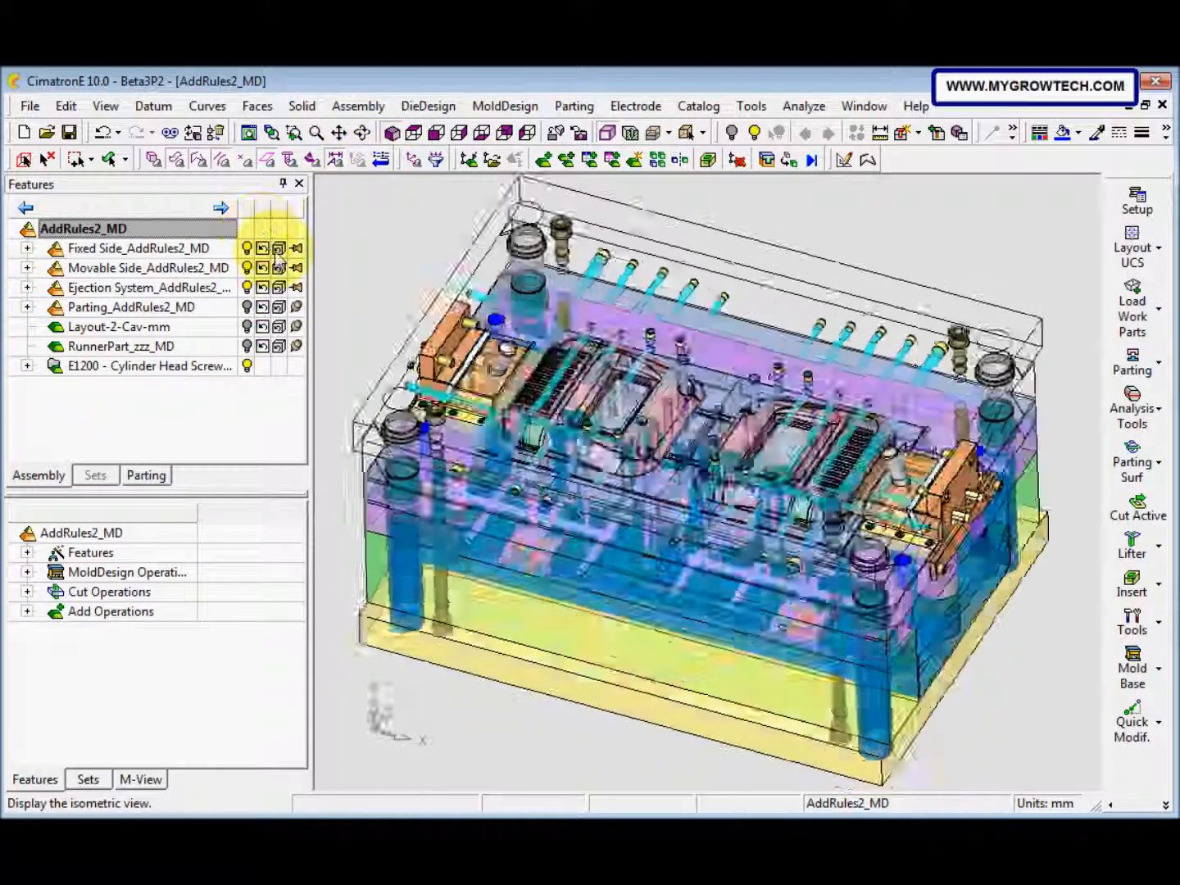